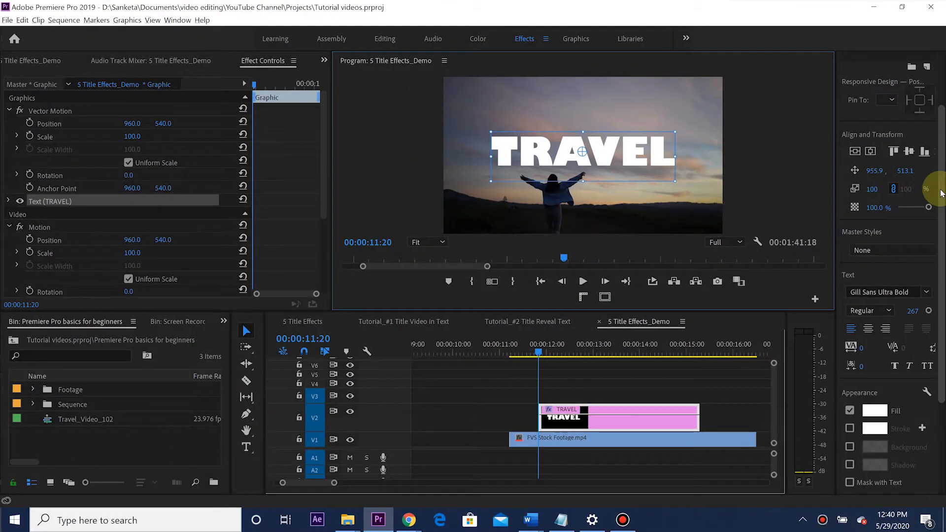
Step: Deselect the title and draw a straight horizontal Pen line through the middle of TRAVEL, starting at about 104, 495
{"action": "scroll", "coordinate": [925, 127], "scroll_direction": "up", "scroll_amount": 3}
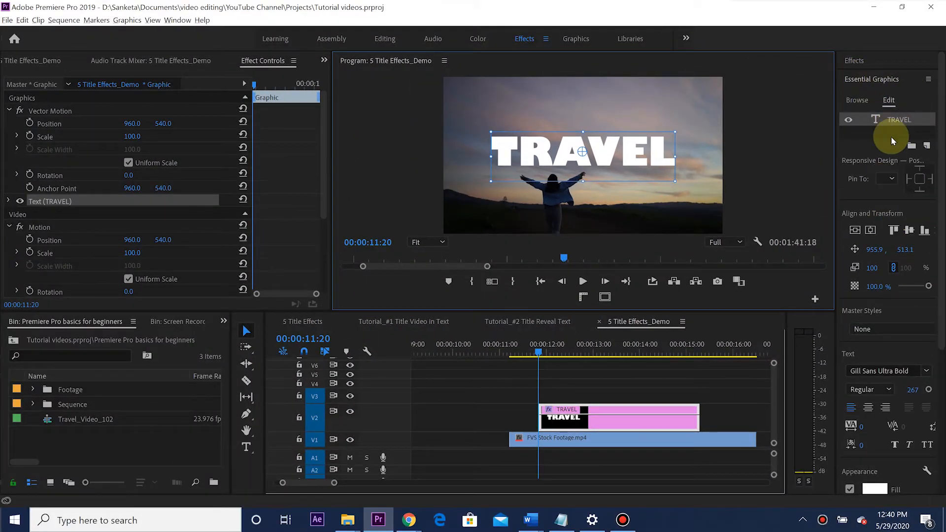
{"action": "left_click", "coordinate": [176, 21]}
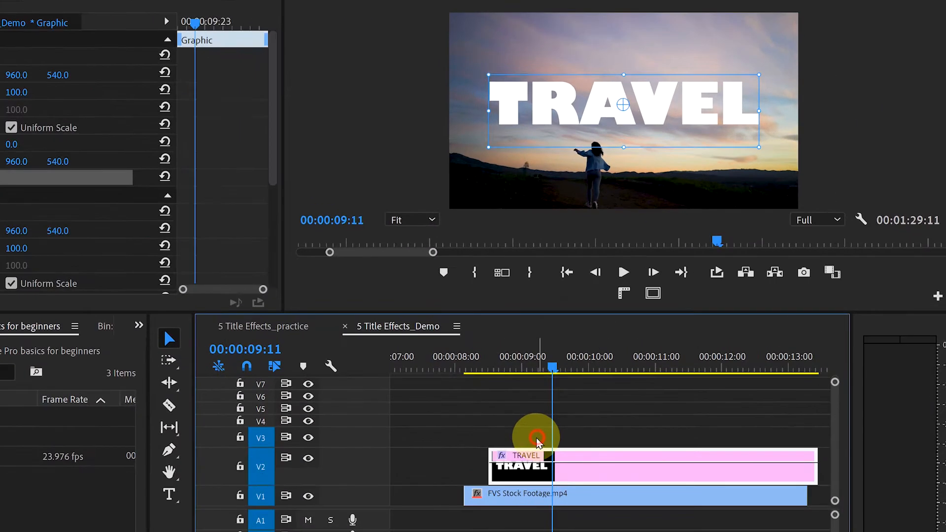
{"action": "left_click", "coordinate": [246, 403]}
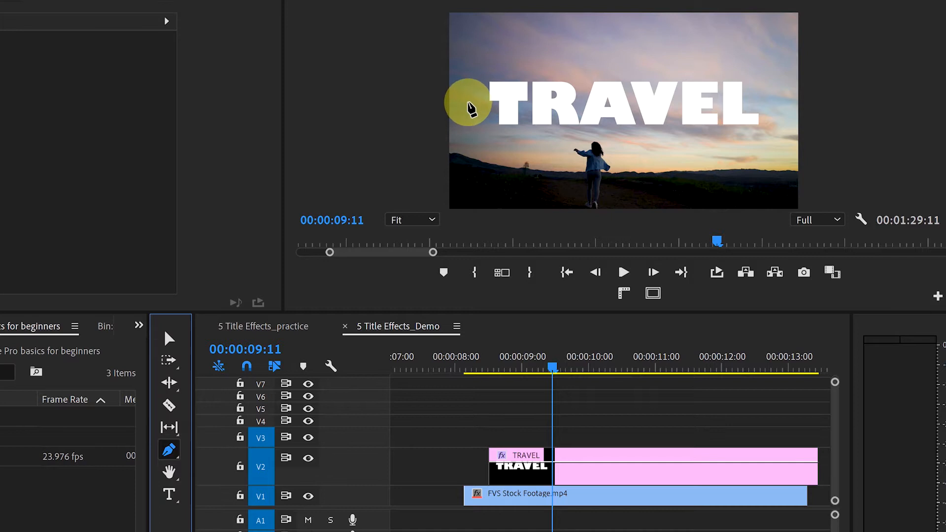
{"action": "left_click", "coordinate": [468, 103]}
{"action": "left_click", "coordinate": [766, 100]}
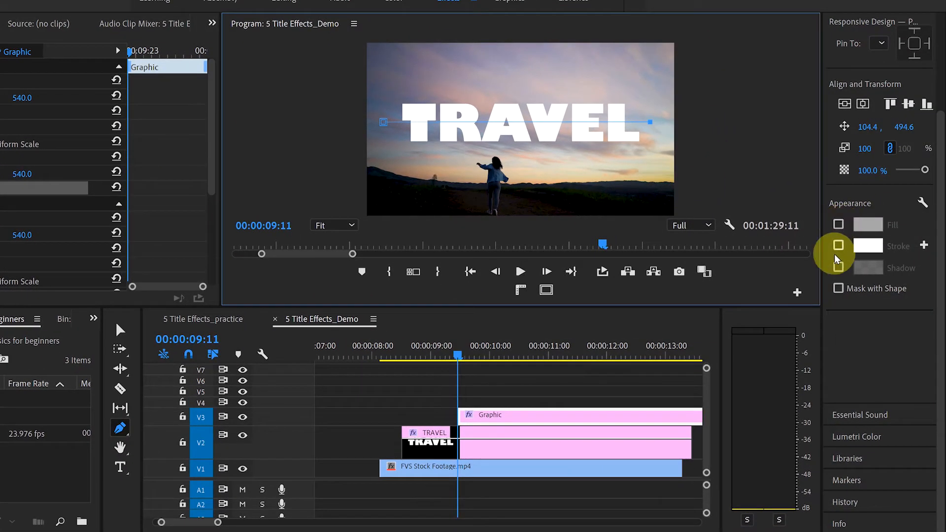
Step: Enable the white stroke on the line and set its stroke width to 30
{"action": "left_click", "coordinate": [838, 246]}
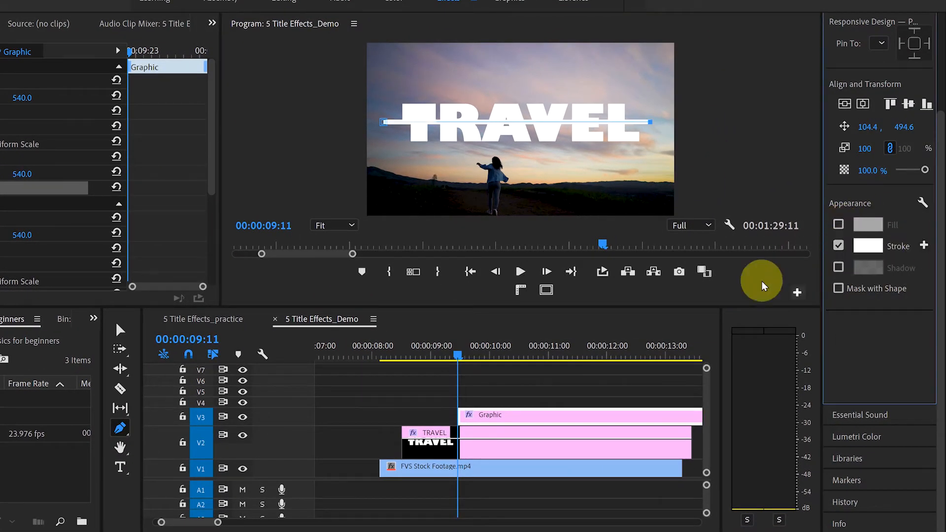
{"action": "mouse_move", "coordinate": [820, 250]}
{"action": "left_mouse_down"}
{"action": "mouse_move", "coordinate": [796, 259]}
{"action": "mouse_move", "coordinate": [794, 197]}
{"action": "mouse_move", "coordinate": [750, 202]}
{"action": "left_mouse_up"}
{"action": "key", "text": "v"}
{"action": "left_click", "coordinate": [897, 248]}
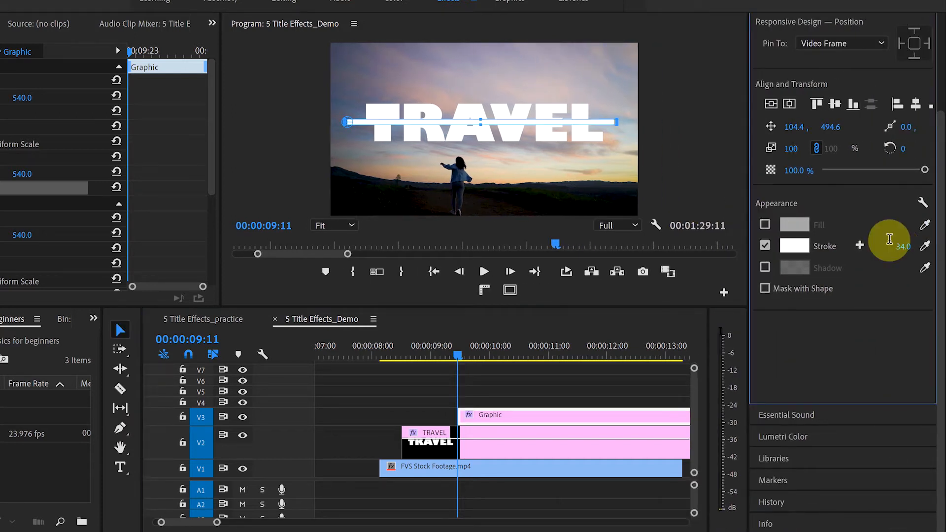
{"action": "type", "text": "3"}
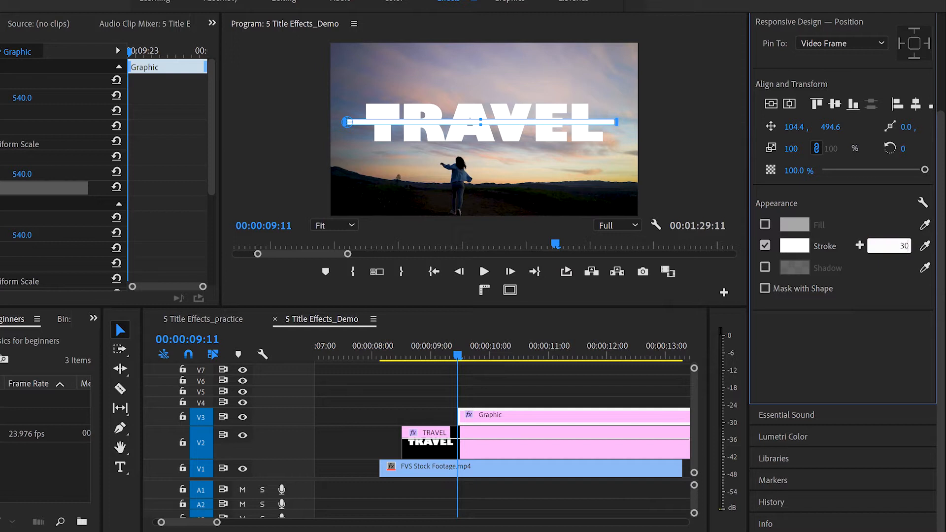
{"action": "left_click", "coordinate": [888, 240]}
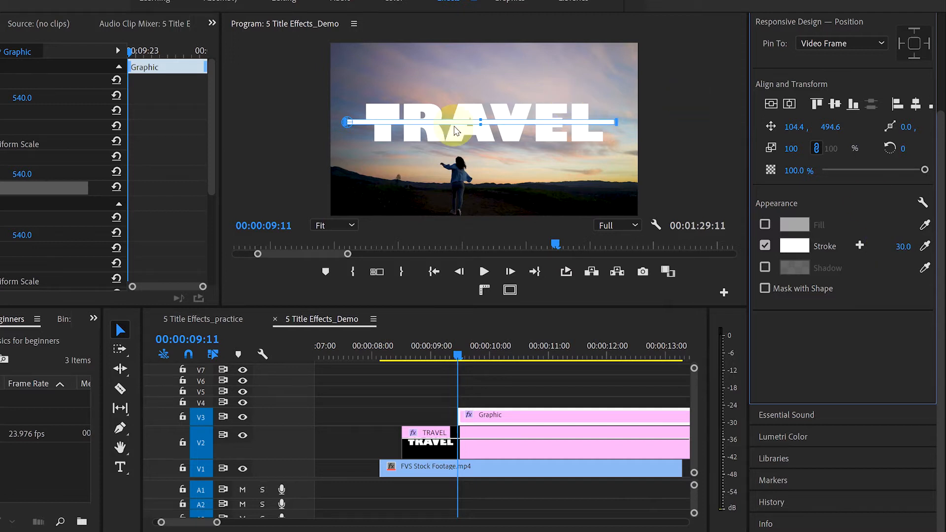
Step: Move the line's anchor point to its center, at about 935, 490, and duplicate the line clip onto track V4
{"action": "left_click", "coordinate": [347, 122]}
{"action": "left_click_drag", "start_coordinate": [346, 122], "coordinate": [479, 124]}
{"action": "left_click", "coordinate": [484, 418]}
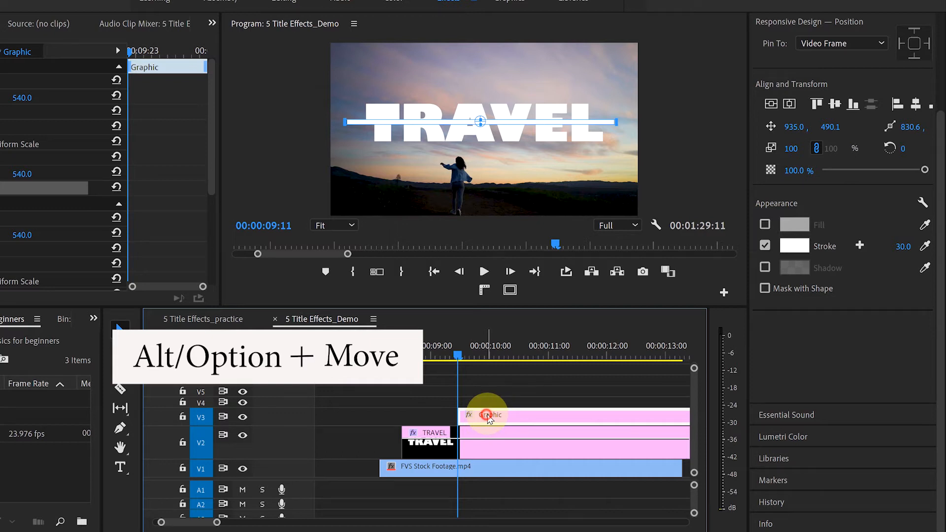
{"action": "left_click_drag", "start_coordinate": [487, 417], "coordinate": [487, 404]}
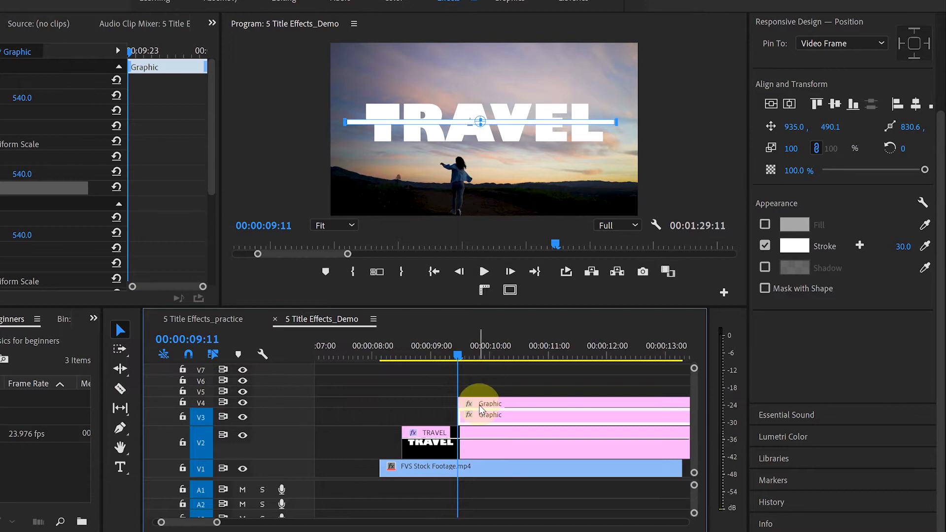
Step: Select the copied line clip on V4 and hide track V3
{"action": "left_click", "coordinate": [482, 403]}
{"action": "left_click", "coordinate": [472, 354]}
{"action": "left_click", "coordinate": [243, 418]}
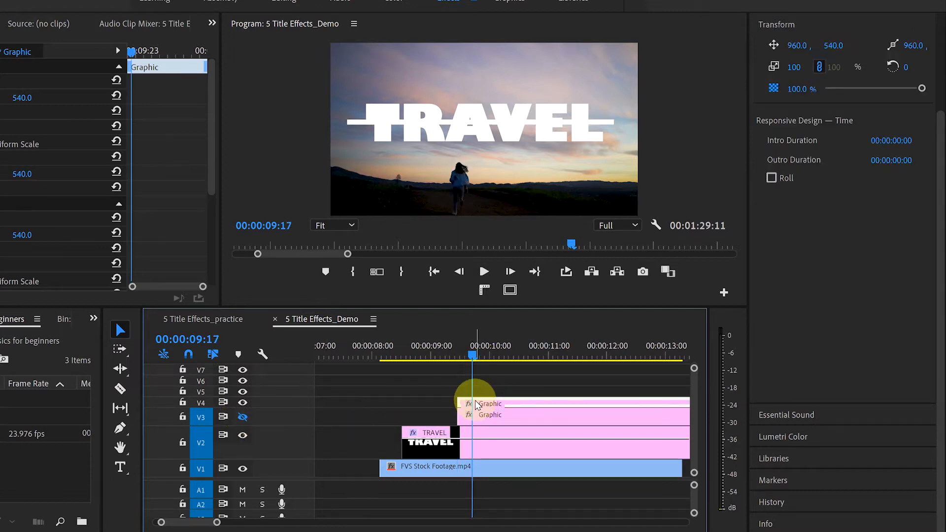
Step: Keyframe the V4 line's Motion Scale from 0 at the clip start, 00:00:09:11, to 100 shortly after
{"action": "mouse_move", "coordinate": [473, 362]}
{"action": "left_mouse_down"}
{"action": "mouse_move", "coordinate": [460, 363]}
{"action": "mouse_move", "coordinate": [462, 375]}
{"action": "left_mouse_up"}
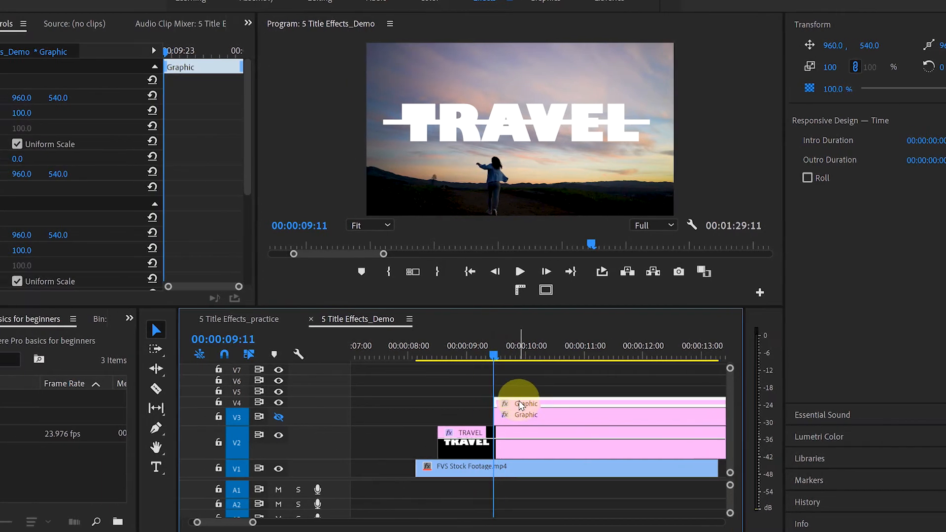
{"action": "left_click_drag", "start_coordinate": [347, 161], "coordinate": [381, 237]}
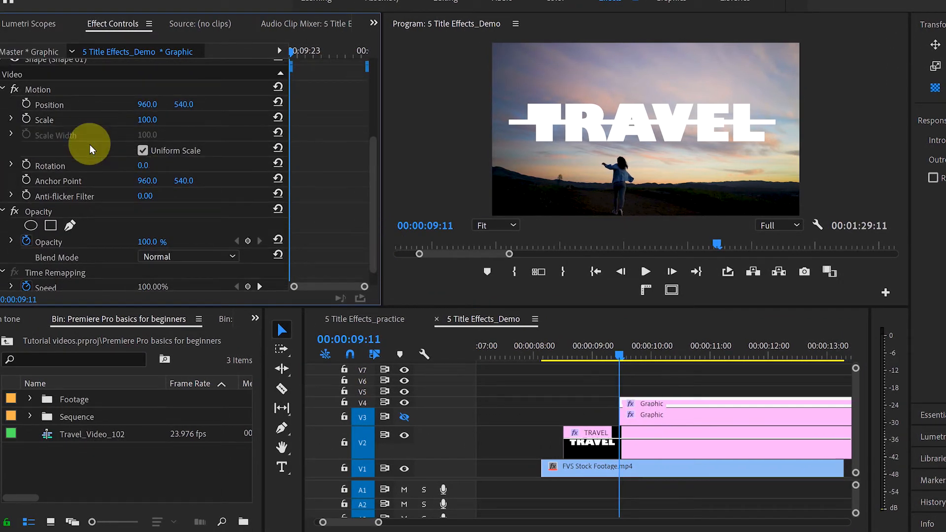
{"action": "left_click", "coordinate": [27, 120]}
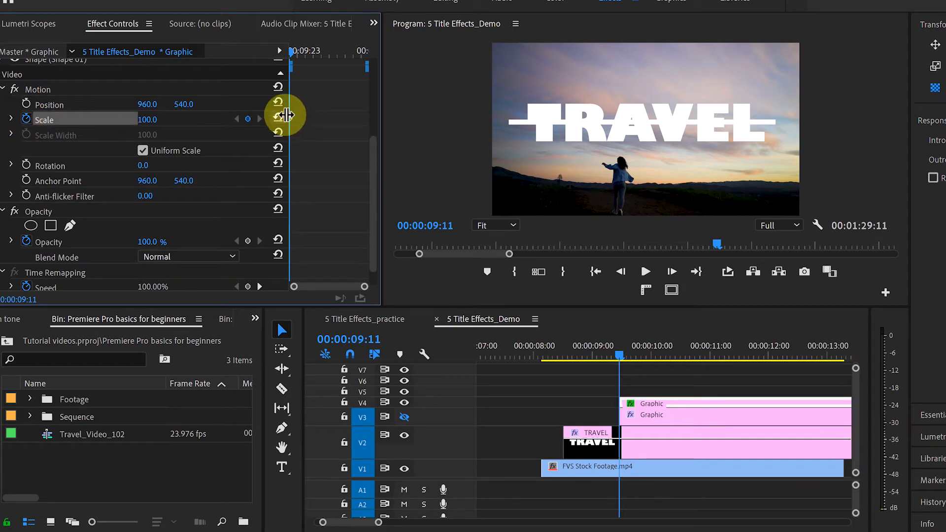
{"action": "left_click_drag", "start_coordinate": [293, 117], "coordinate": [305, 120]}
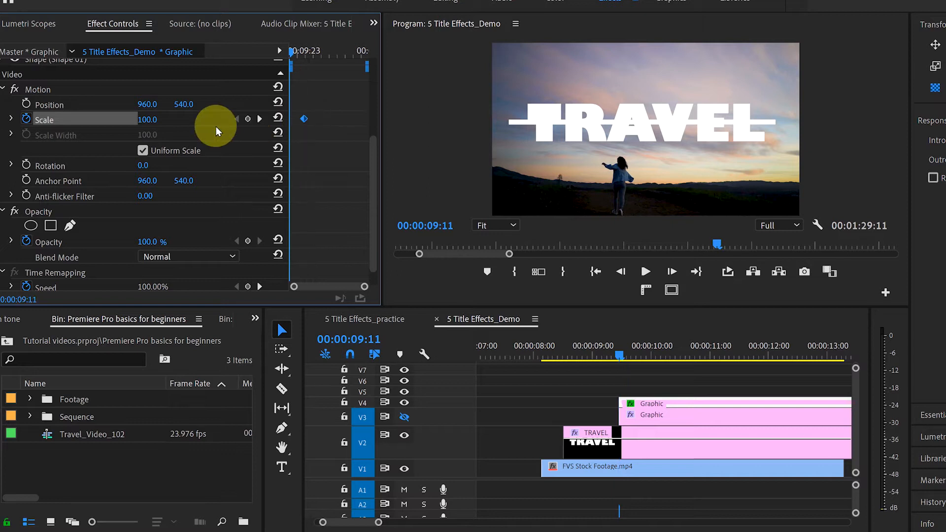
{"action": "left_click", "coordinate": [151, 124]}
{"action": "type", "text": "0"}
{"action": "key", "text": "Return"}
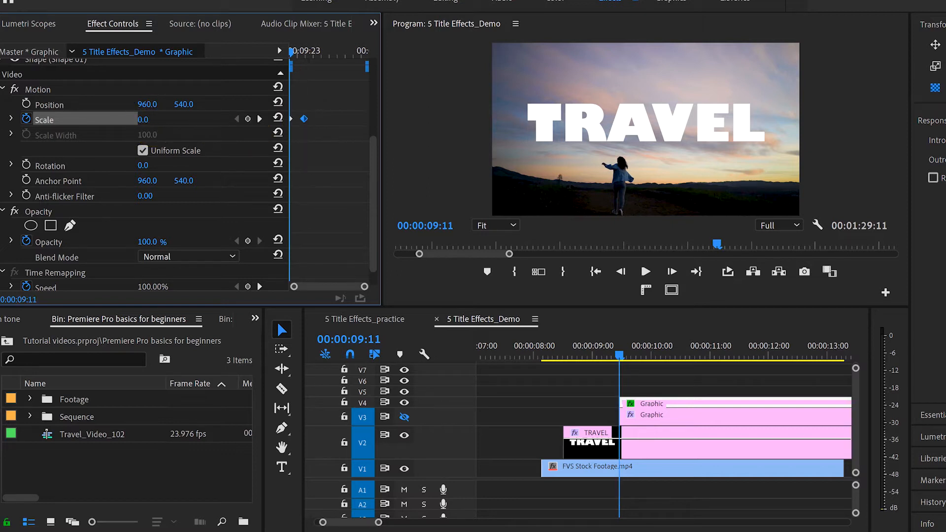
{"action": "left_click", "coordinate": [719, 356]}
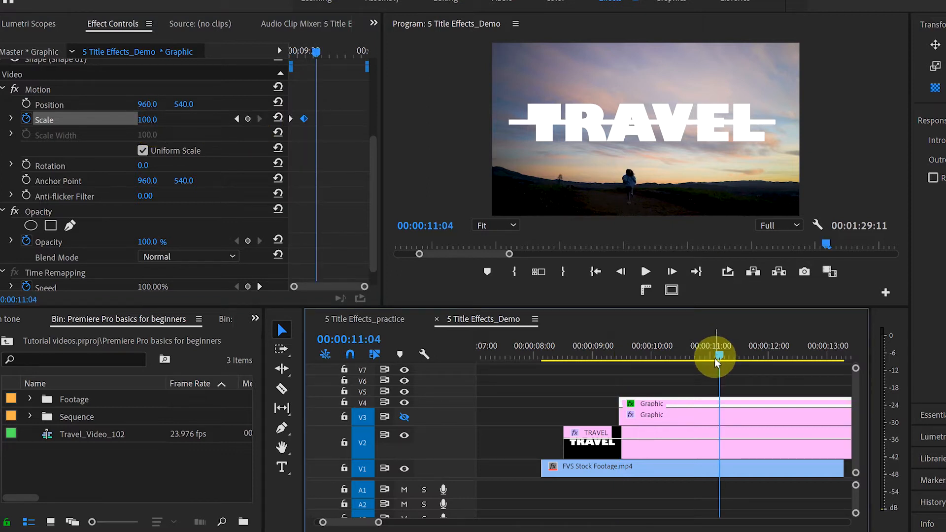
Step: Move the TRAVEL clip to start at 00:00:09:11 and shift both line clips earlier to start at 00:00:08:08
{"action": "left_click_drag", "start_coordinate": [586, 432], "coordinate": [624, 433]}
{"action": "left_click_drag", "start_coordinate": [632, 381], "coordinate": [578, 409]}
{"action": "left_click_drag", "start_coordinate": [559, 350], "coordinate": [609, 405]}
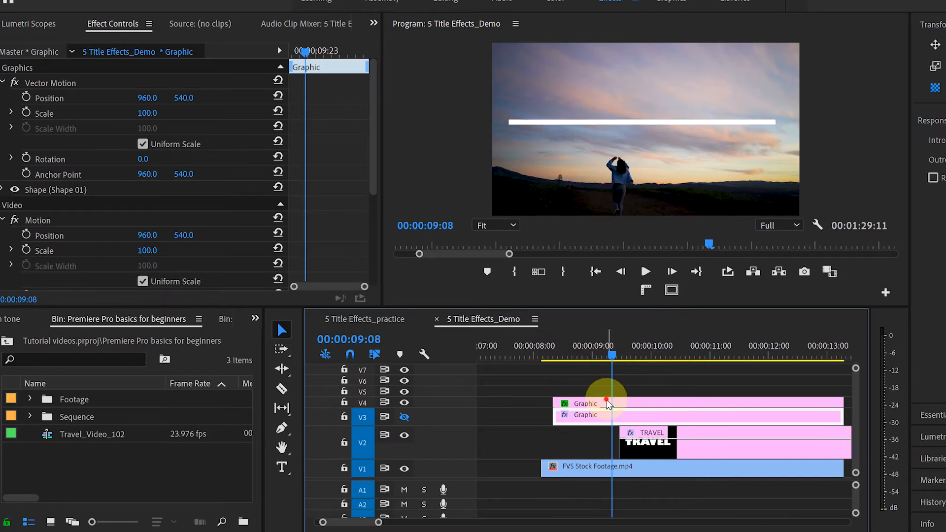
Step: Unhide track V3 and copy the V4 line's Motion Scale keyframes onto the V3 line at 00:00:08:08
{"action": "left_click", "coordinate": [248, 250]}
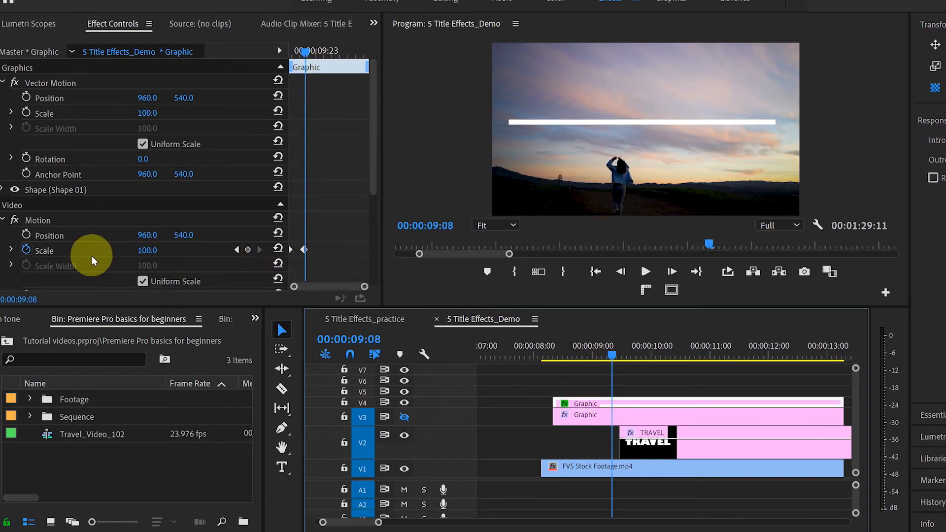
{"action": "left_click", "coordinate": [236, 250]}
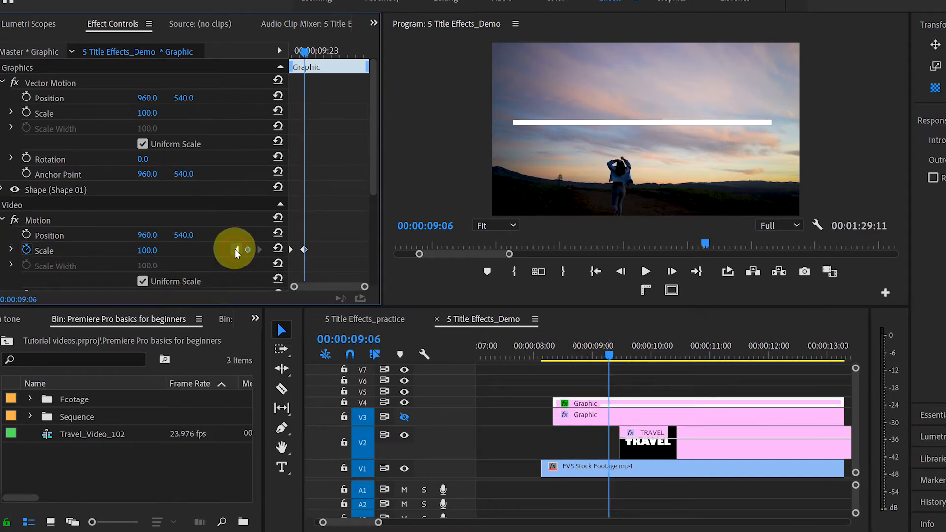
{"action": "left_click", "coordinate": [235, 248]}
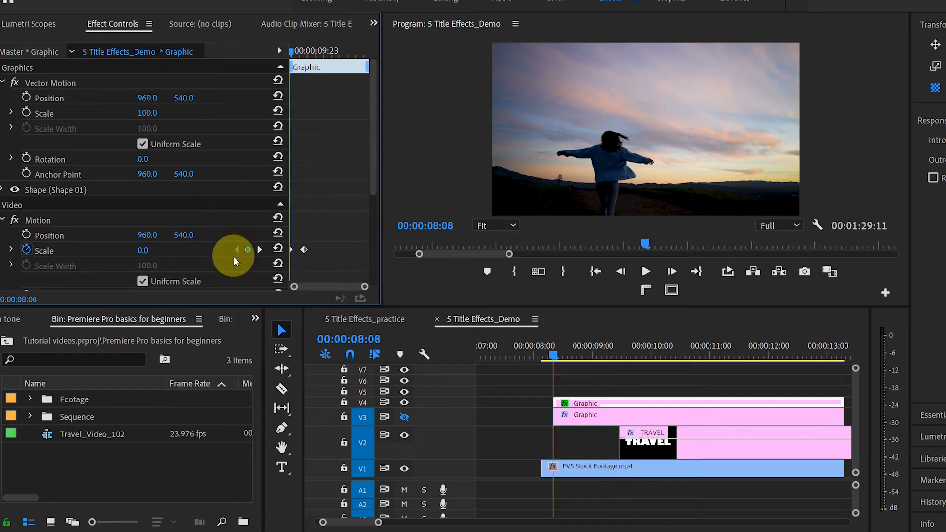
{"action": "key", "text": "ctrl+c"}
{"action": "left_click", "coordinate": [41, 251]}
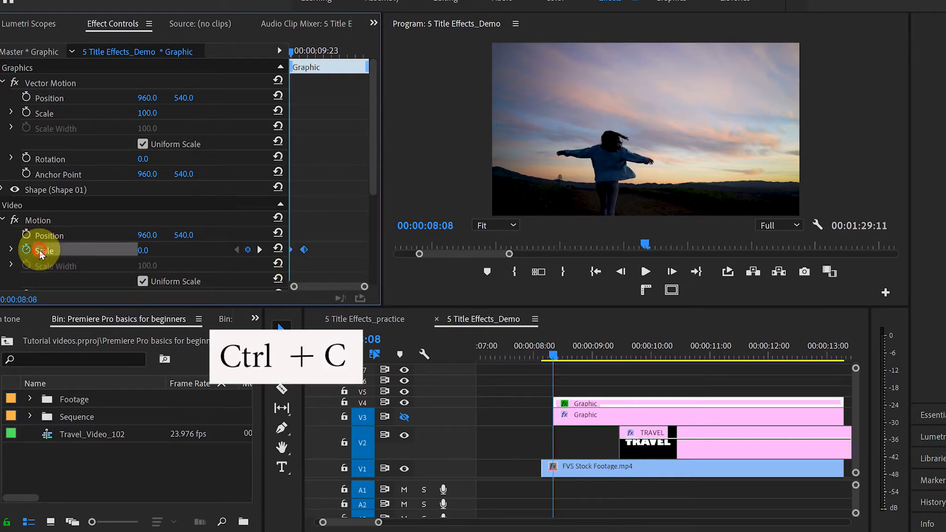
{"action": "left_click", "coordinate": [404, 417]}
{"action": "left_click", "coordinate": [581, 416]}
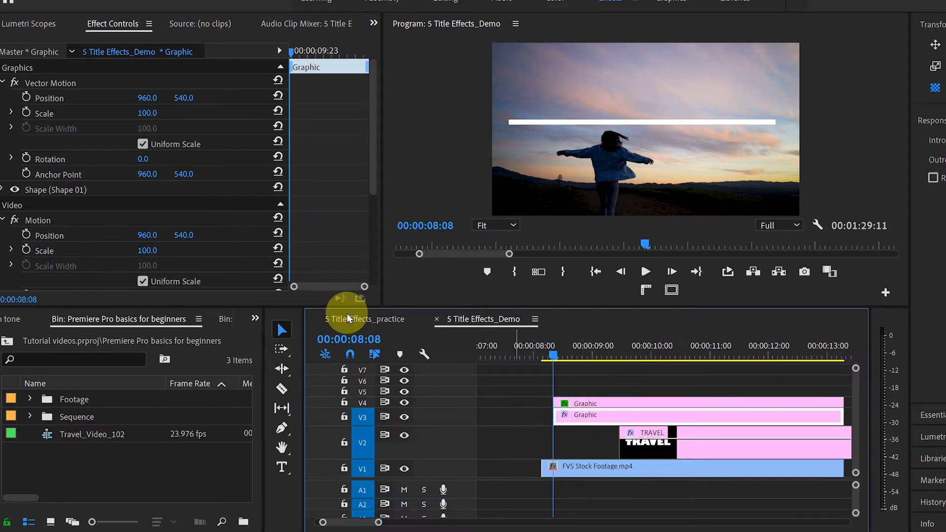
{"action": "left_click", "coordinate": [61, 248]}
{"action": "key", "text": "ctrl+v"}
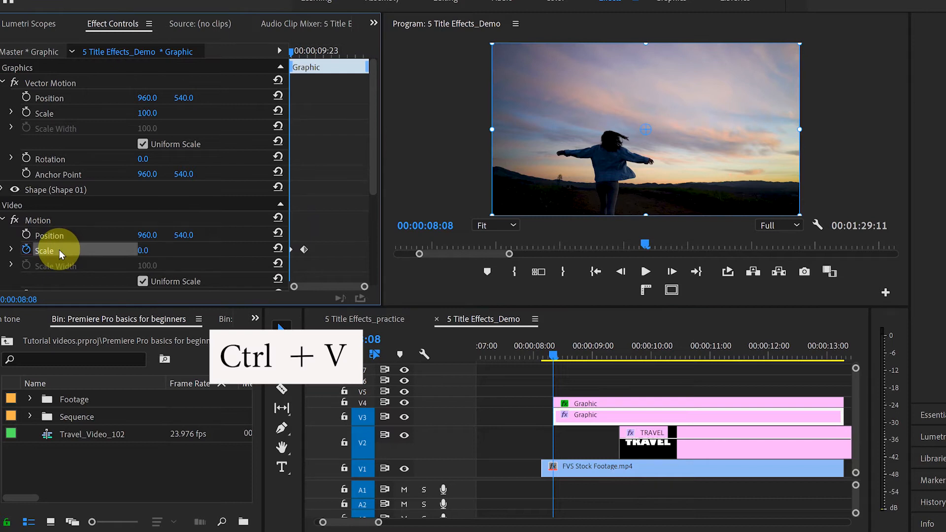
Step: Keyframe the V4 line's Vector Motion Position from 960, 540 at 00:00:09:17 to 960, 373 at 00:00:10:13
{"action": "left_click_drag", "start_coordinate": [555, 353], "coordinate": [636, 367]}
{"action": "left_click", "coordinate": [640, 400]}
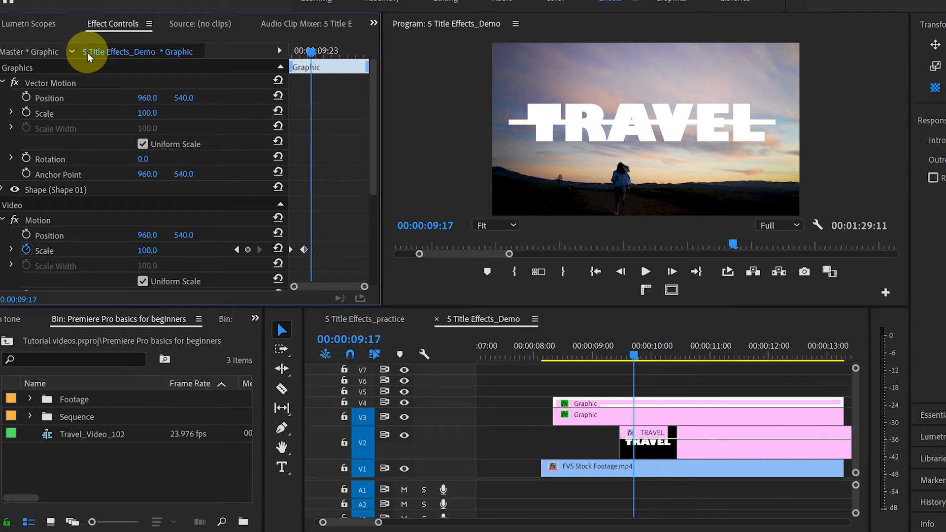
{"action": "left_click", "coordinate": [26, 98]}
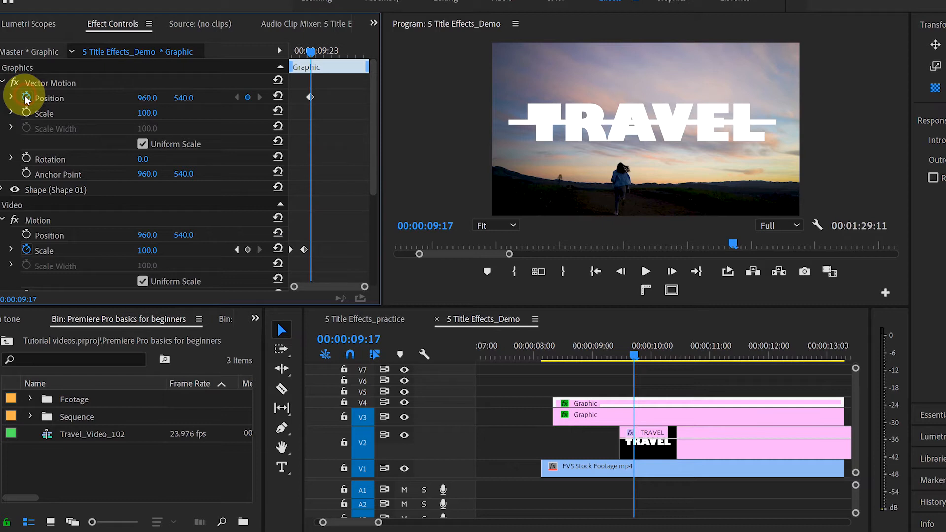
{"action": "left_click", "coordinate": [634, 355]}
{"action": "left_click_drag", "start_coordinate": [635, 355], "coordinate": [687, 369]}
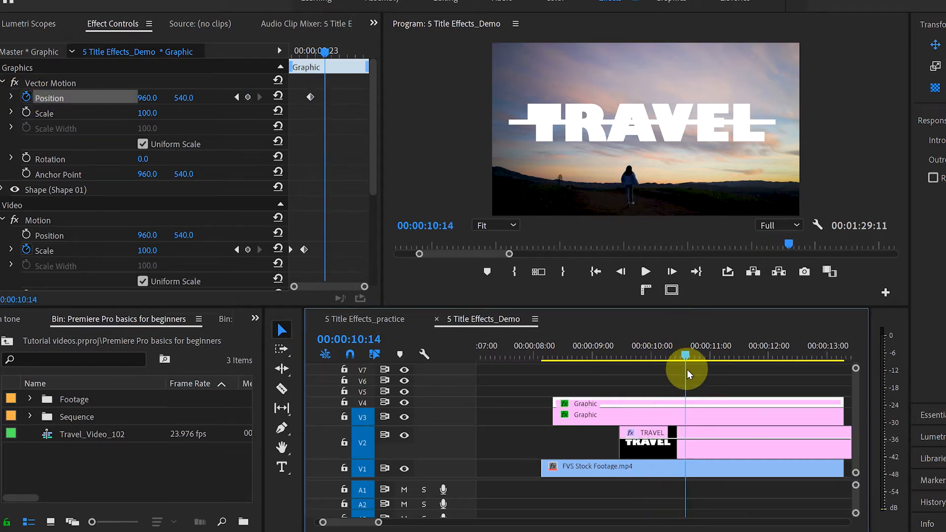
{"action": "left_click_drag", "start_coordinate": [186, 99], "coordinate": [135, 99]}
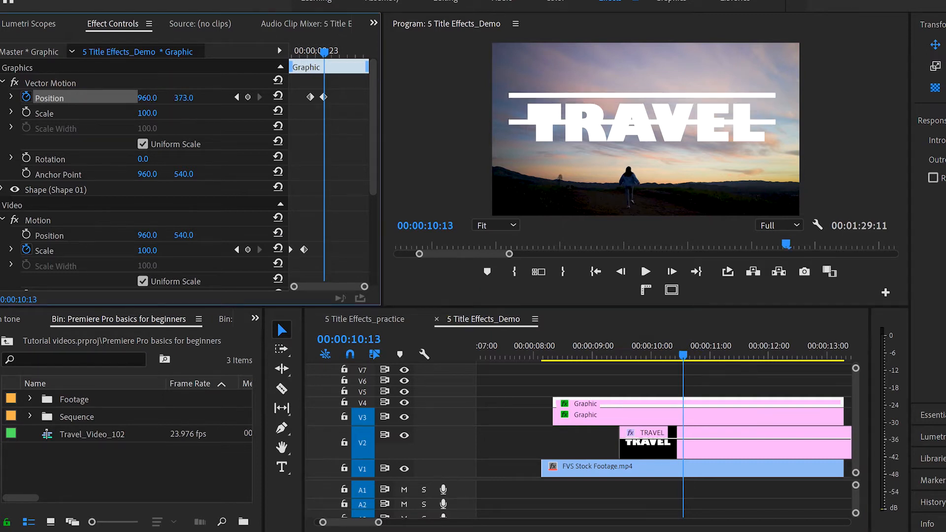
Step: Keyframe the V3 line's Vector Motion Position from 960, 540 at 00:00:09:17 to below the title at 00:00:10:13
{"action": "left_click", "coordinate": [237, 97]}
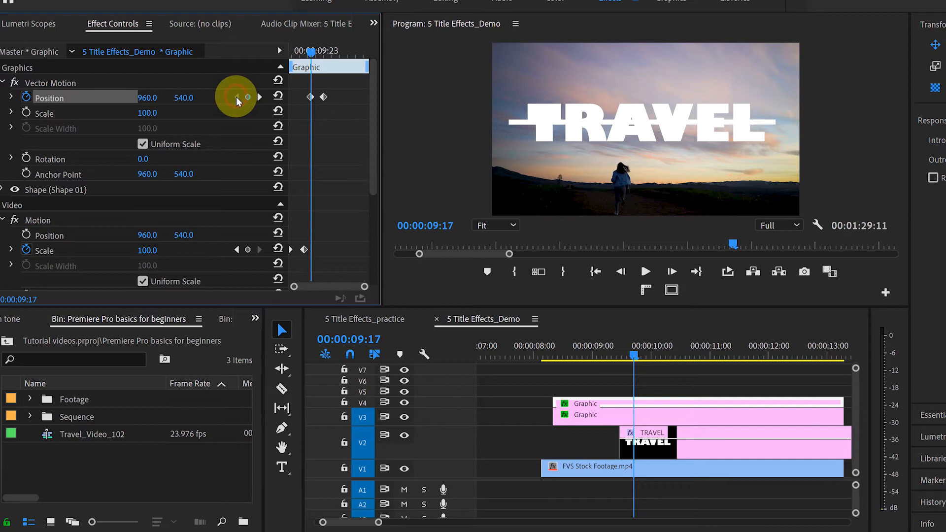
{"action": "left_click", "coordinate": [643, 418]}
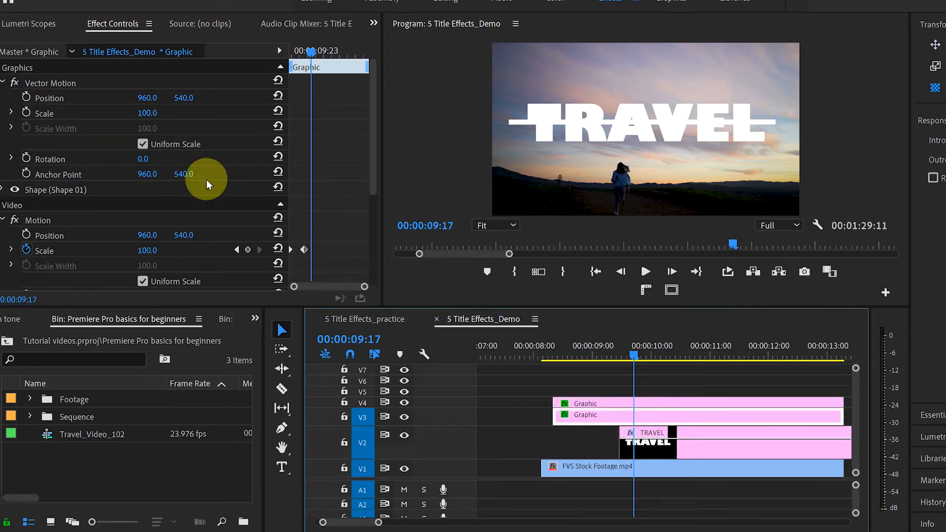
{"action": "left_click", "coordinate": [27, 98]}
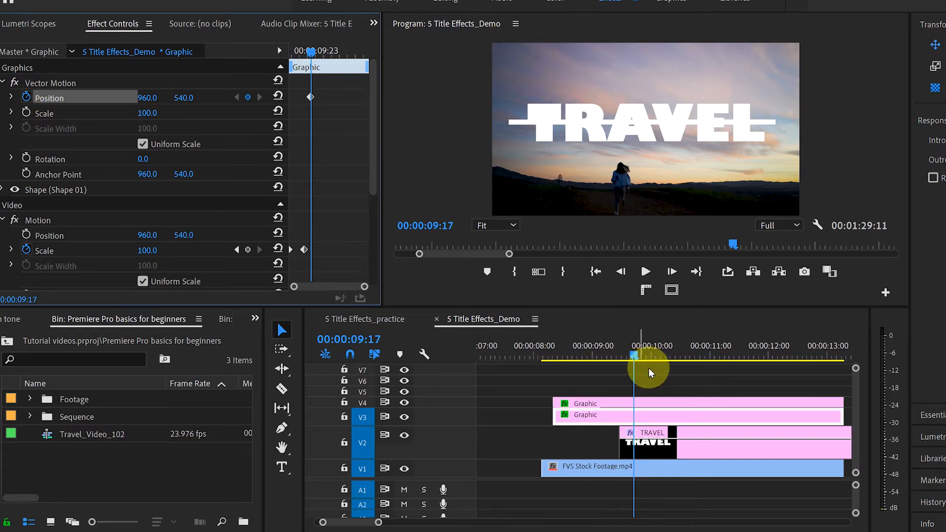
{"action": "left_click", "coordinate": [645, 400]}
{"action": "left_click", "coordinate": [255, 98]}
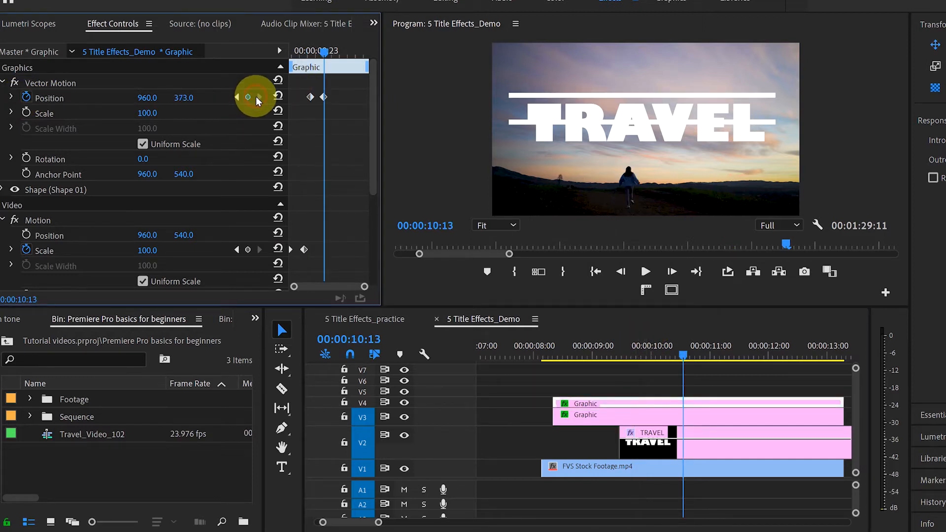
{"action": "left_click", "coordinate": [695, 416]}
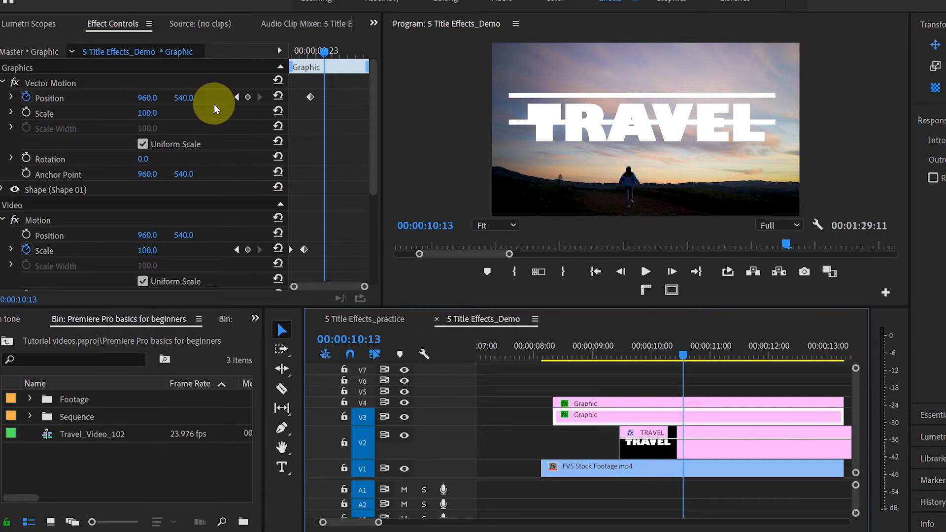
{"action": "left_click_drag", "start_coordinate": [183, 109], "coordinate": [269, 108]}
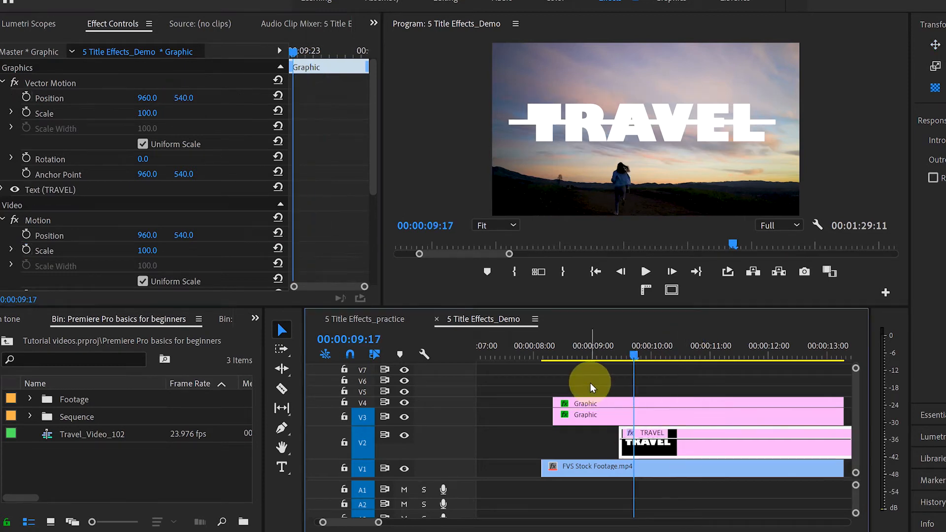
Step: Move both line clips up one track to V4 and V5, and duplicate the TRAVEL clip from V2 onto V3
{"action": "left_click_drag", "start_coordinate": [593, 385], "coordinate": [600, 420]}
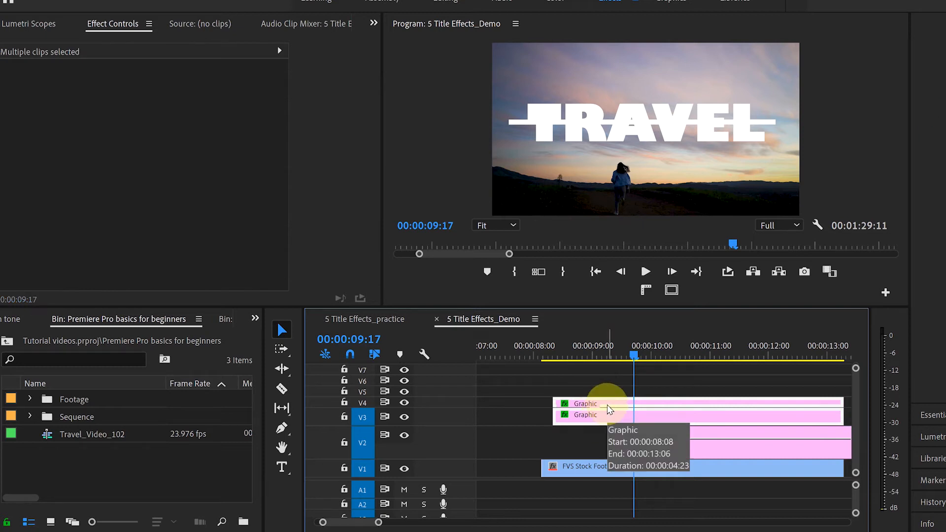
{"action": "key", "text": "alt+Up"}
{"action": "left_click_drag", "start_coordinate": [610, 408], "coordinate": [648, 434]}
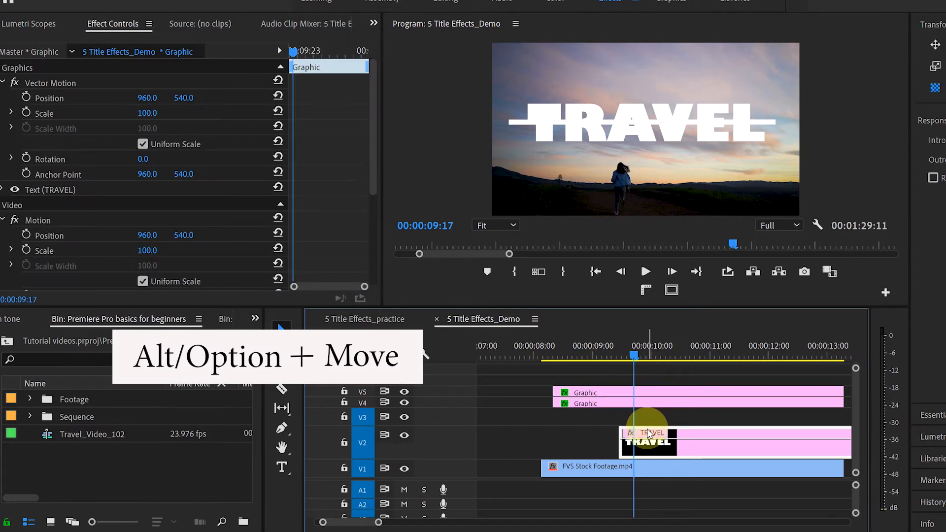
{"action": "left_click_drag", "start_coordinate": [648, 434], "coordinate": [646, 419]}
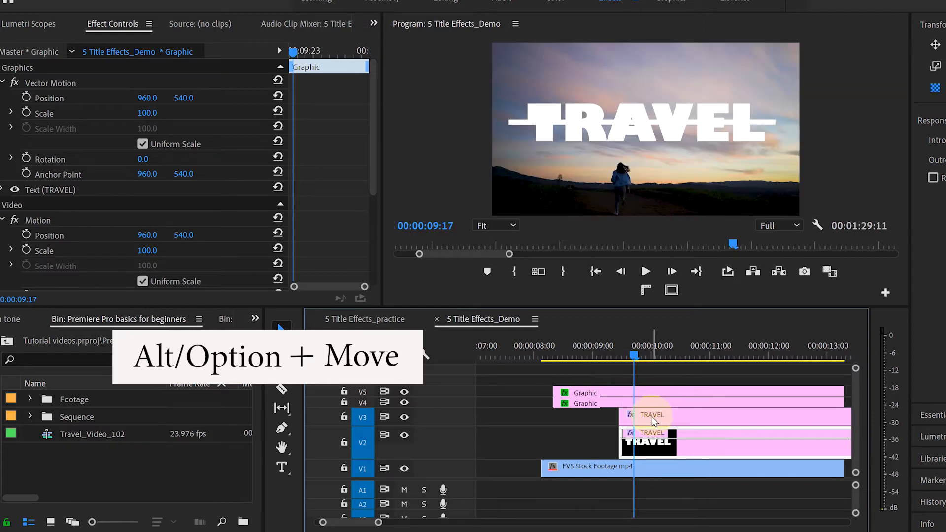
Step: Hide track V2 and draw a rectangular Pen opacity mask around the upper half of the V3 TRAVEL title, starting at the centre line
{"action": "left_click", "coordinate": [403, 435]}
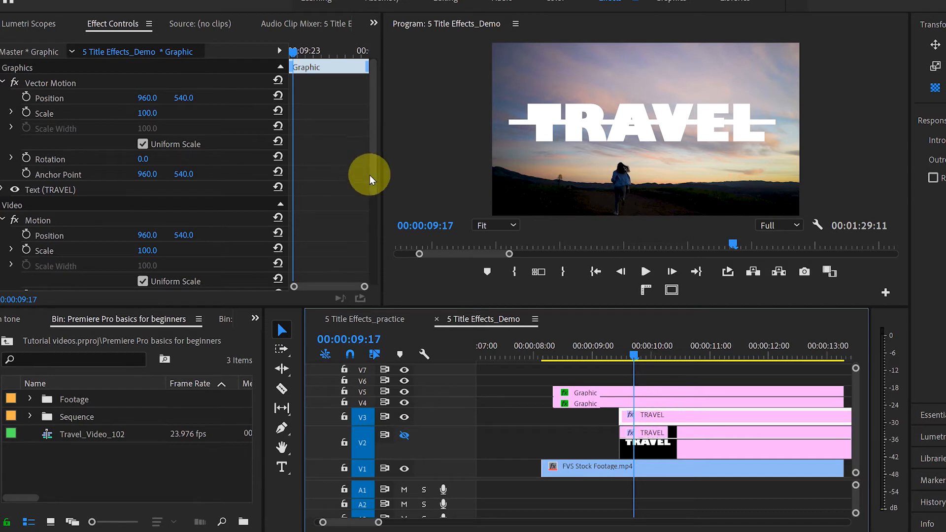
{"action": "scroll", "coordinate": [370, 175], "scroll_direction": "down", "scroll_amount": 5}
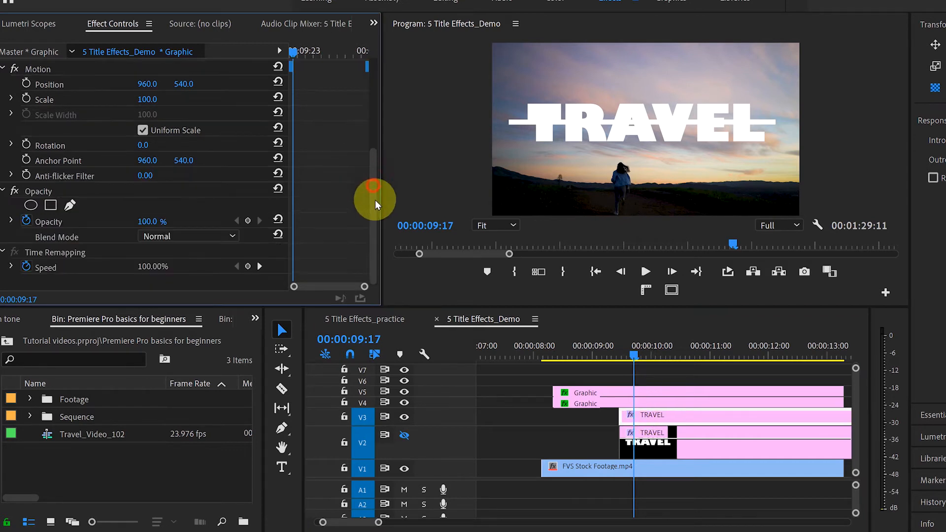
{"action": "left_click", "coordinate": [71, 206]}
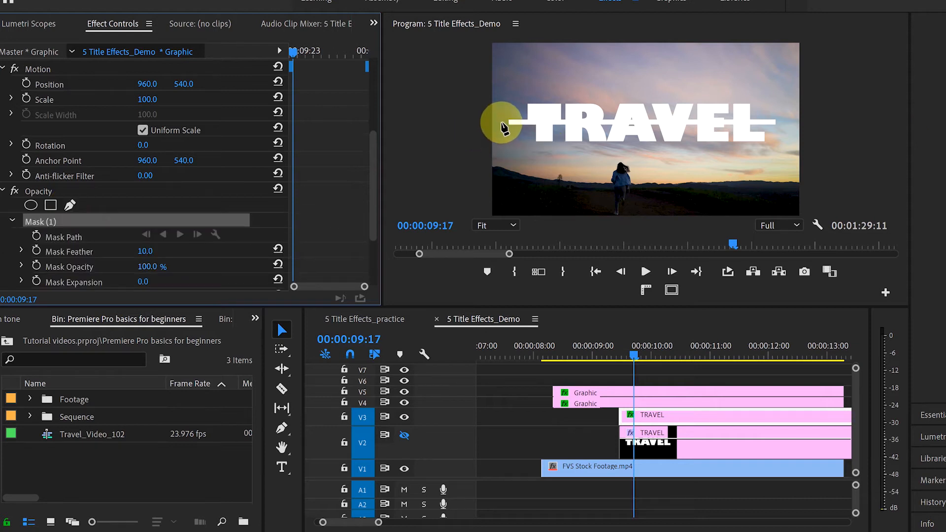
{"action": "left_click", "coordinate": [502, 122]}
{"action": "left_click", "coordinate": [785, 122]}
{"action": "left_click", "coordinate": [786, 89]}
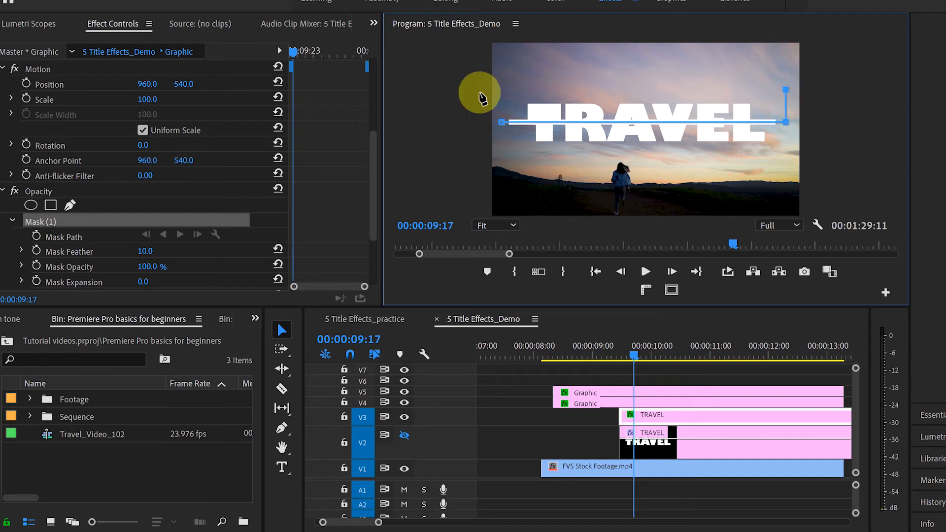
{"action": "left_click", "coordinate": [501, 84]}
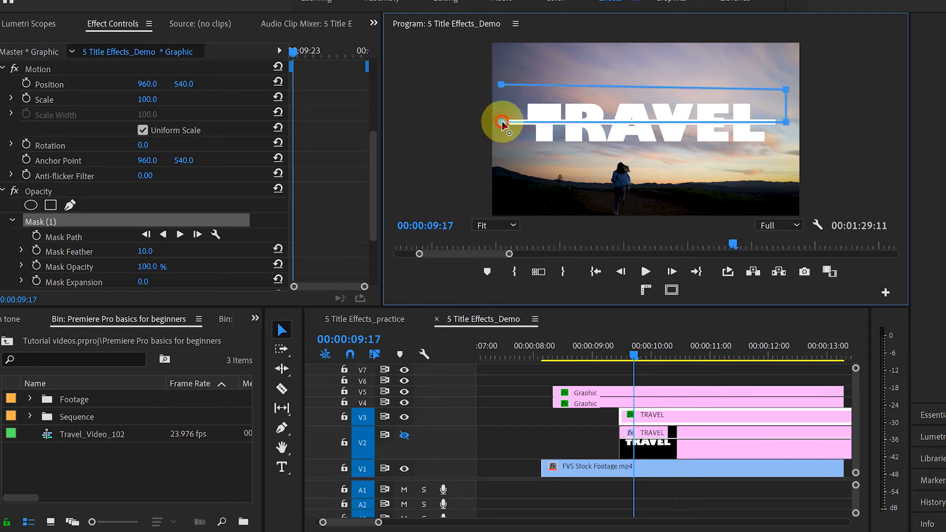
{"action": "left_click", "coordinate": [502, 122]}
{"action": "left_click_drag", "start_coordinate": [502, 85], "coordinate": [503, 92]}
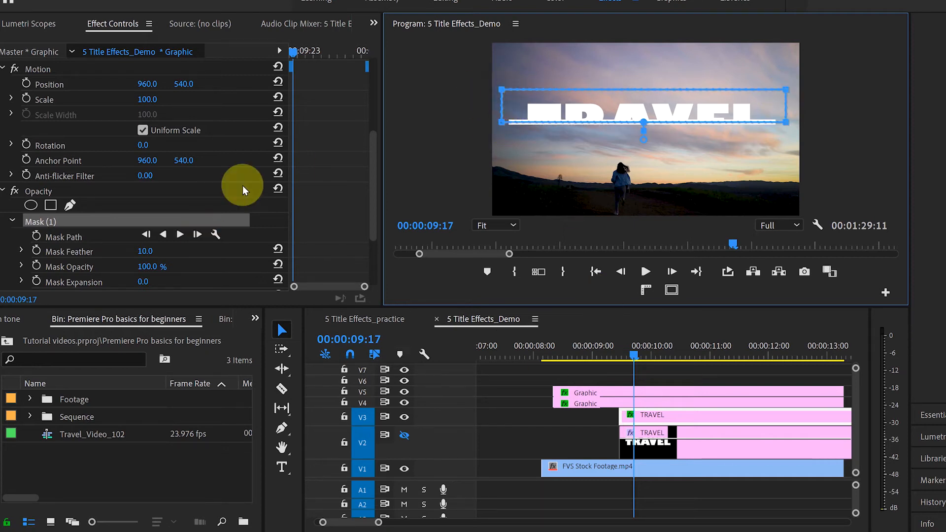
Step: Keyframe the V3 title's Mask Path at 00:00:09:17 with the mask's upper edge collapsed onto the centre line, hiding the text
{"action": "left_click", "coordinate": [37, 236]}
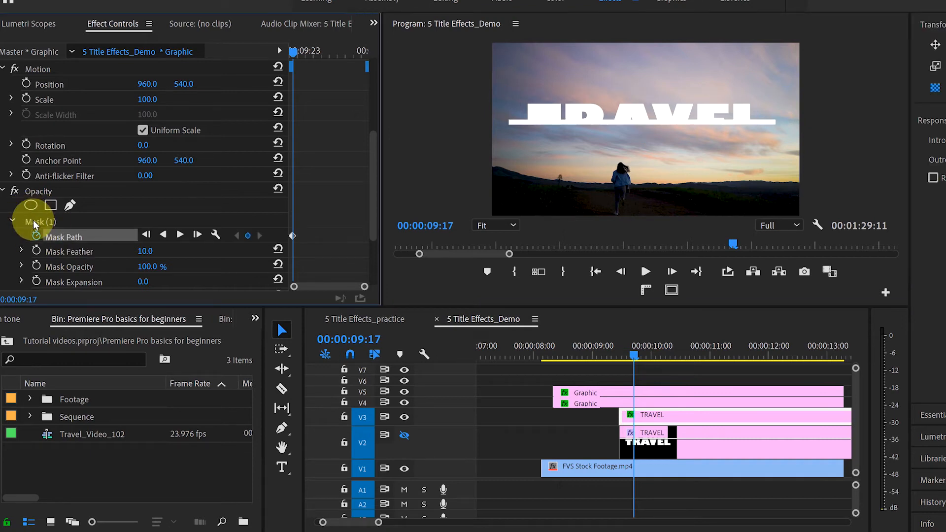
{"action": "left_click", "coordinate": [37, 223]}
{"action": "left_click", "coordinate": [785, 92]}
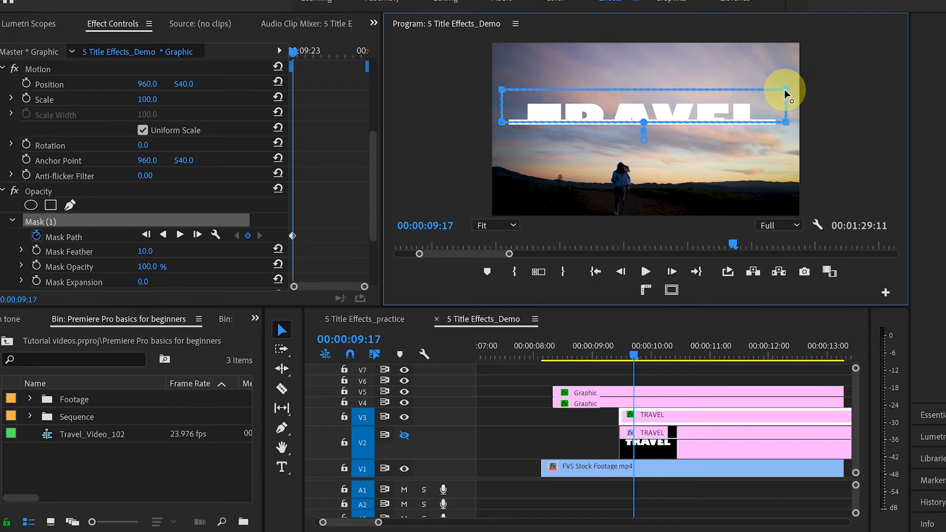
{"action": "left_click", "coordinate": [492, 89], "text": "shift"}
{"action": "left_click_drag", "start_coordinate": [786, 89], "coordinate": [785, 98]}
{"action": "left_click_drag", "start_coordinate": [788, 112], "coordinate": [786, 121]}
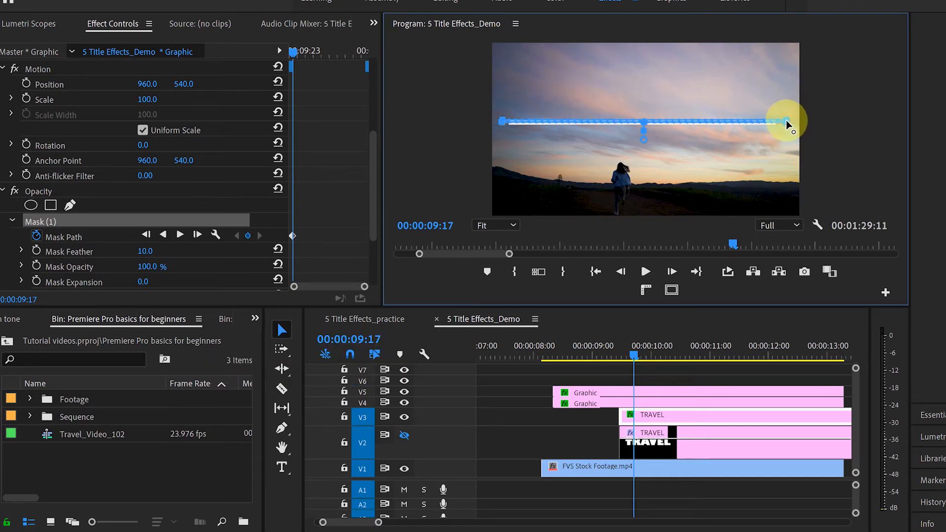
Step: Keyframe the V3 title's Mask Path at 00:00:10:13 with its upper edge raised to the upper line, revealing the text's upper half
{"action": "left_click", "coordinate": [670, 402]}
{"action": "left_click", "coordinate": [259, 96]}
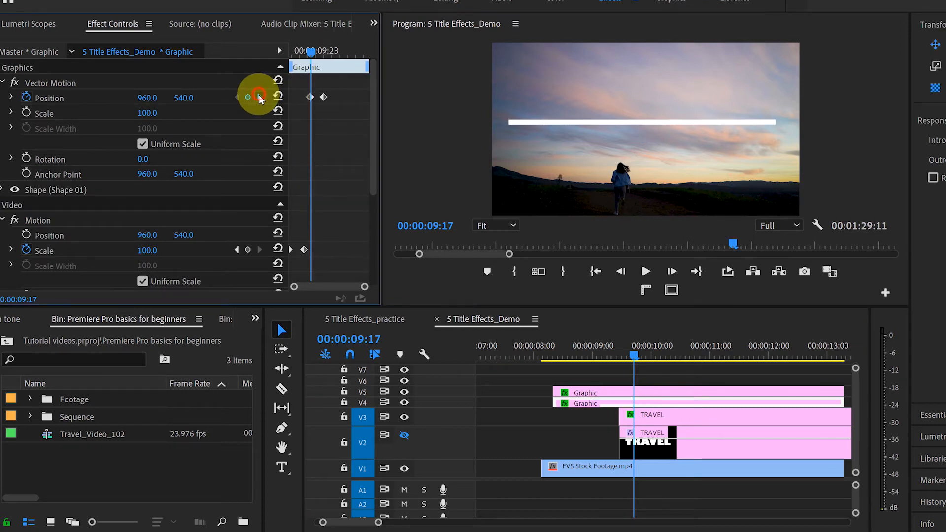
{"action": "left_click", "coordinate": [706, 418]}
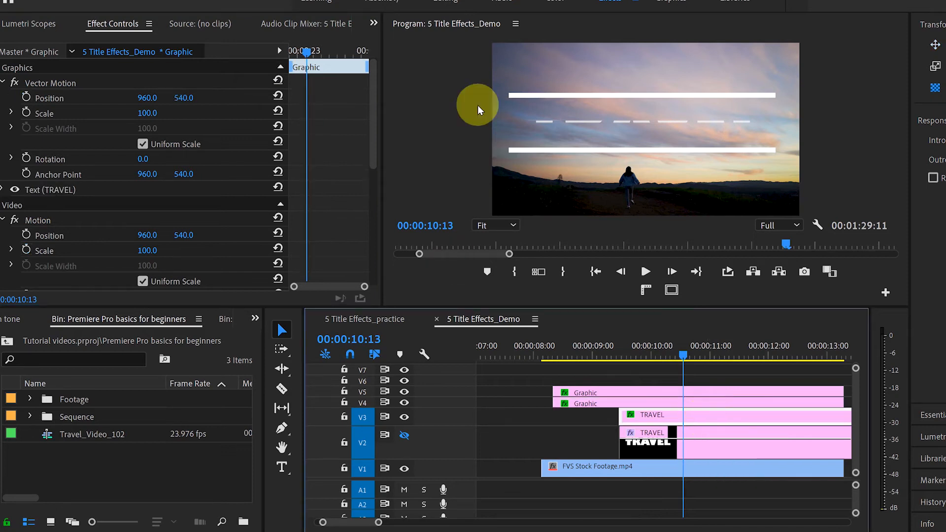
{"action": "left_click_drag", "start_coordinate": [374, 119], "coordinate": [368, 196]}
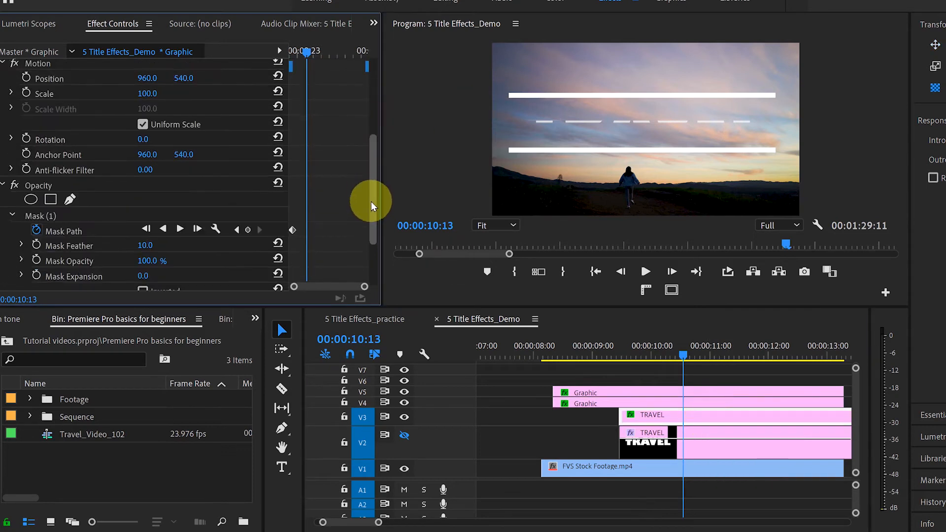
{"action": "scroll", "coordinate": [62, 195], "scroll_direction": "down", "scroll_amount": 2}
{"action": "left_click", "coordinate": [49, 180]}
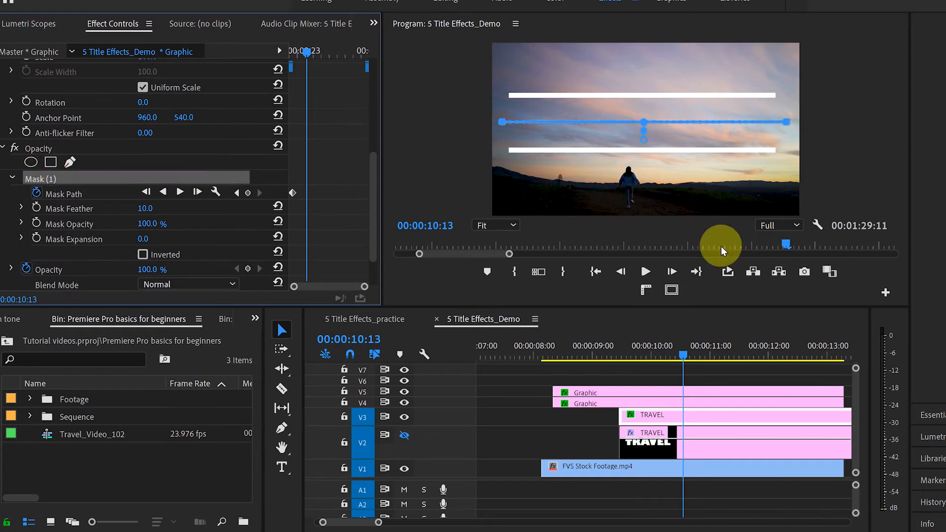
{"action": "left_click", "coordinate": [788, 122]}
{"action": "left_click", "coordinate": [500, 122]}
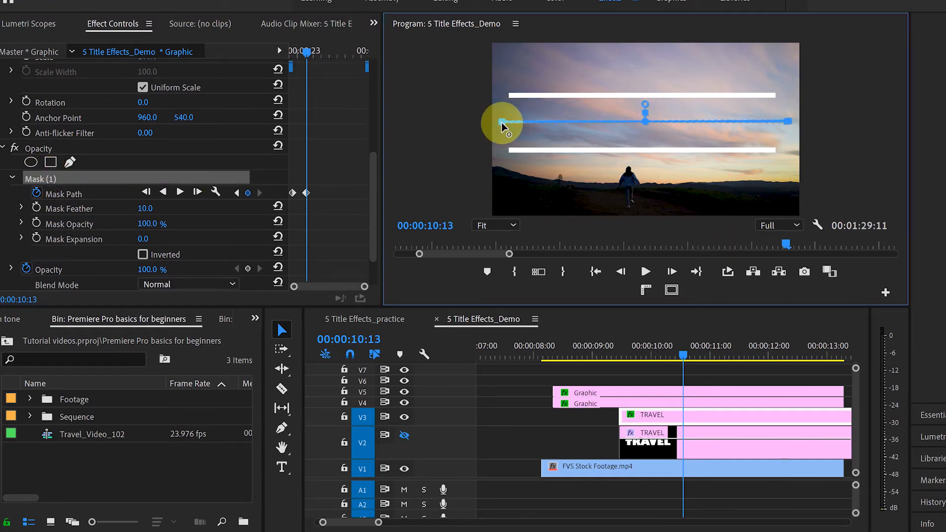
{"action": "left_click_drag", "start_coordinate": [501, 122], "coordinate": [503, 93]}
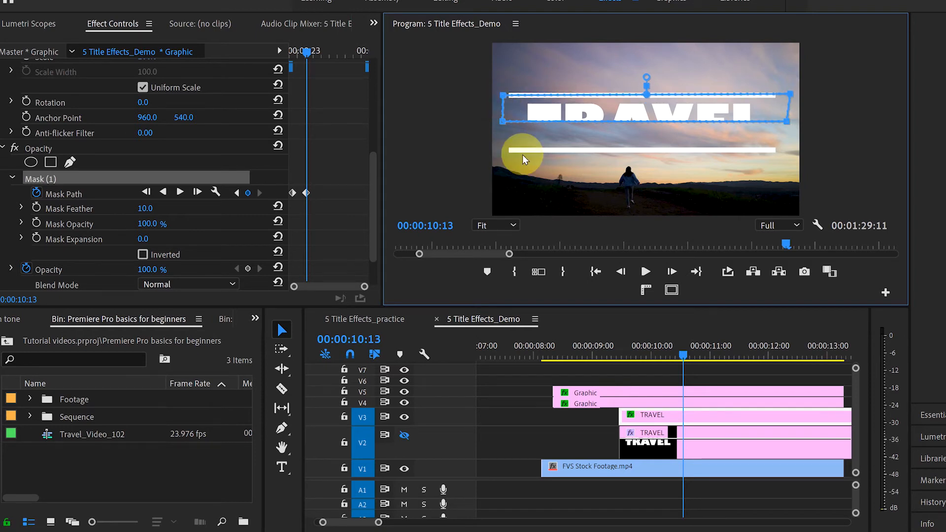
Step: Unhide track V2 and hide track V3 so that only the original TRAVEL title shows
{"action": "mouse_move", "coordinate": [682, 356]}
{"action": "left_mouse_down"}
{"action": "mouse_move", "coordinate": [649, 353]}
{"action": "mouse_move", "coordinate": [693, 365]}
{"action": "left_mouse_up"}
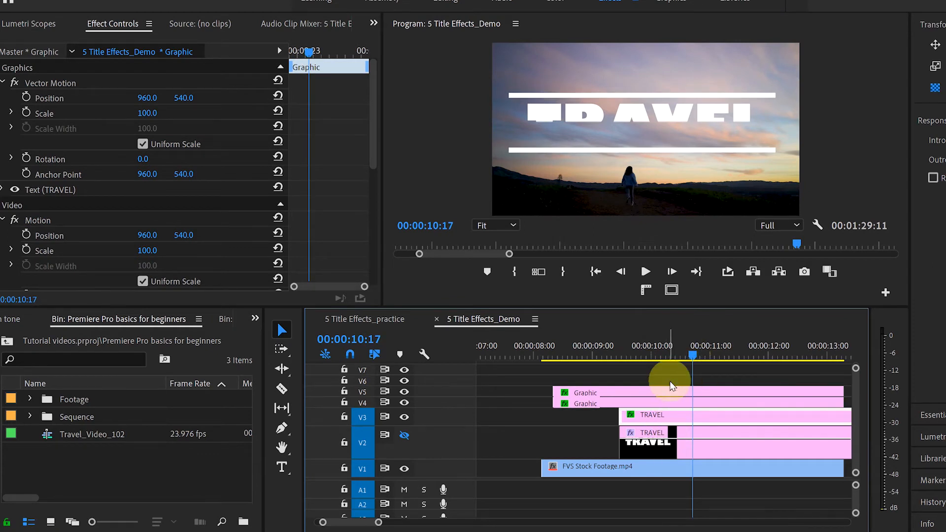
{"action": "left_click", "coordinate": [404, 436]}
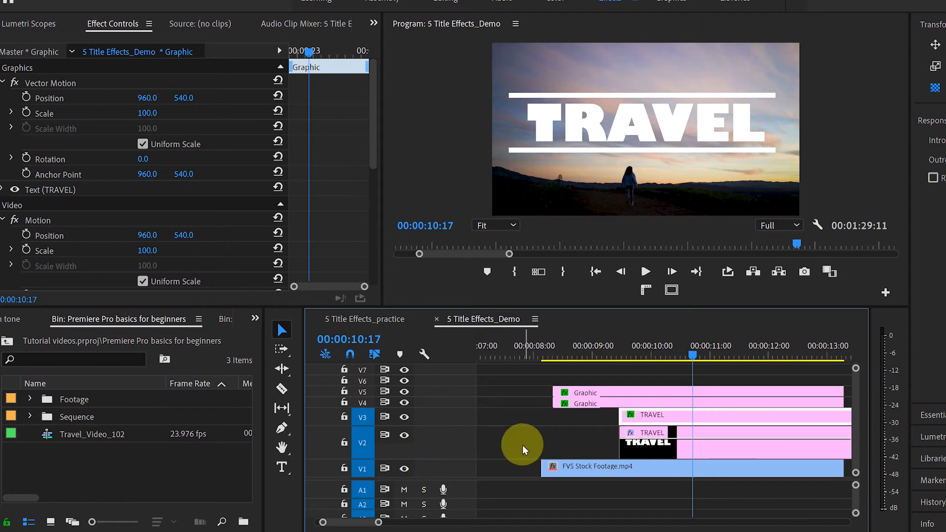
{"action": "left_click", "coordinate": [404, 417]}
{"action": "left_click", "coordinate": [620, 356]}
{"action": "left_click_drag", "start_coordinate": [620, 377], "coordinate": [624, 378]}
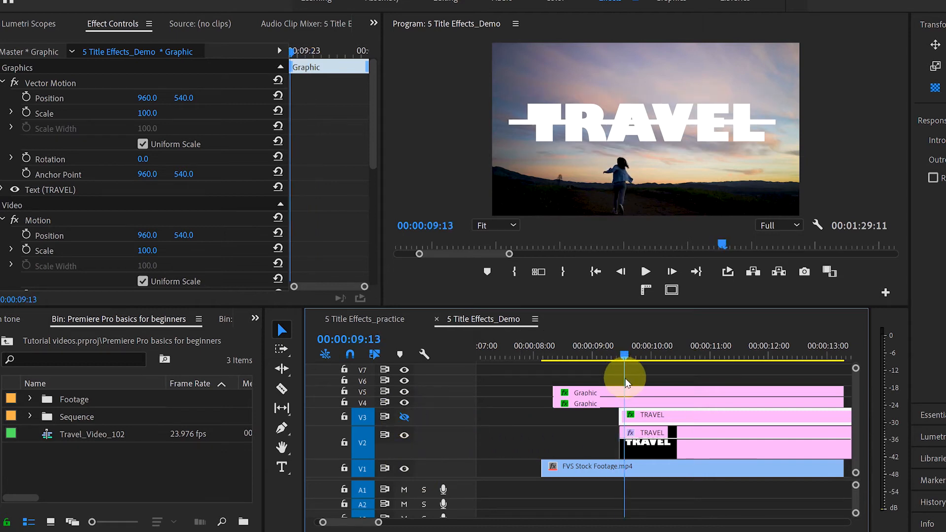
Step: At 00:00:09:17, draw a rectangular Pen opacity mask around the lower half of the V2 TRAVEL title, starting at the centre line
{"action": "left_click", "coordinate": [655, 404]}
{"action": "left_click", "coordinate": [262, 97]}
{"action": "left_click", "coordinate": [655, 445]}
{"action": "left_click_drag", "start_coordinate": [373, 160], "coordinate": [373, 254]}
{"action": "left_click", "coordinate": [69, 205]}
{"action": "left_click", "coordinate": [499, 123]}
{"action": "left_click", "coordinate": [786, 123]}
{"action": "left_click", "coordinate": [787, 158]}
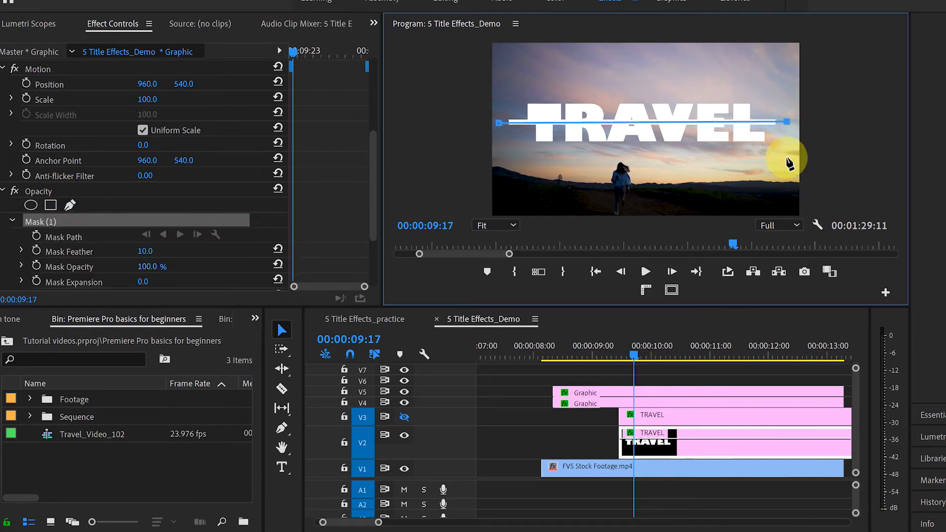
{"action": "left_click", "coordinate": [501, 161]}
{"action": "left_click", "coordinate": [498, 124]}
{"action": "left_click_drag", "start_coordinate": [501, 162], "coordinate": [501, 156]}
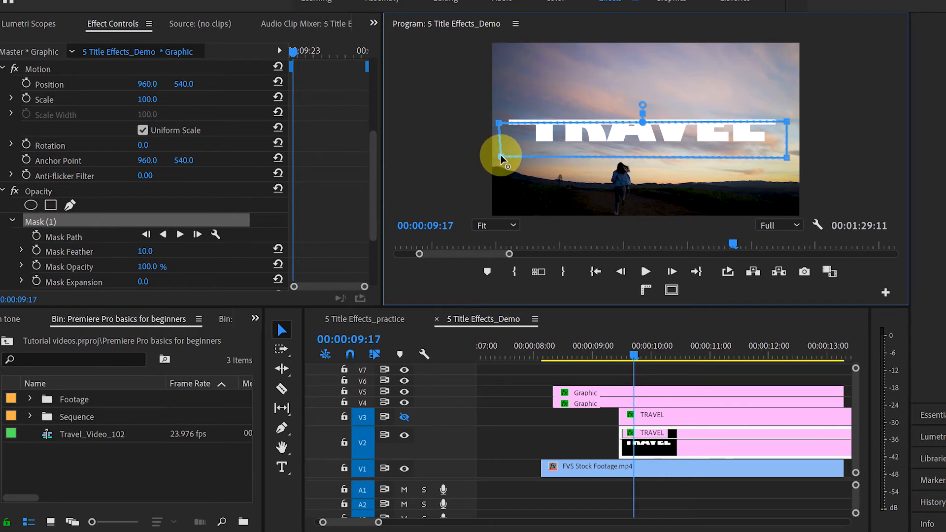
Step: Keyframe the V2 title's Mask Path at 00:00:09:17 with the mask's lower edge collapsed onto the centre line
{"action": "left_click", "coordinate": [36, 237]}
{"action": "left_click", "coordinate": [44, 223]}
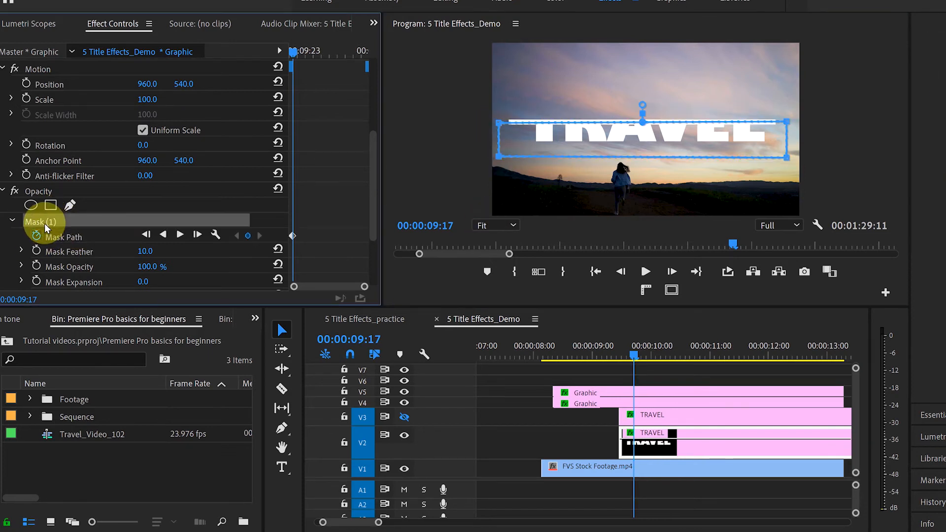
{"action": "left_click", "coordinate": [497, 155]}
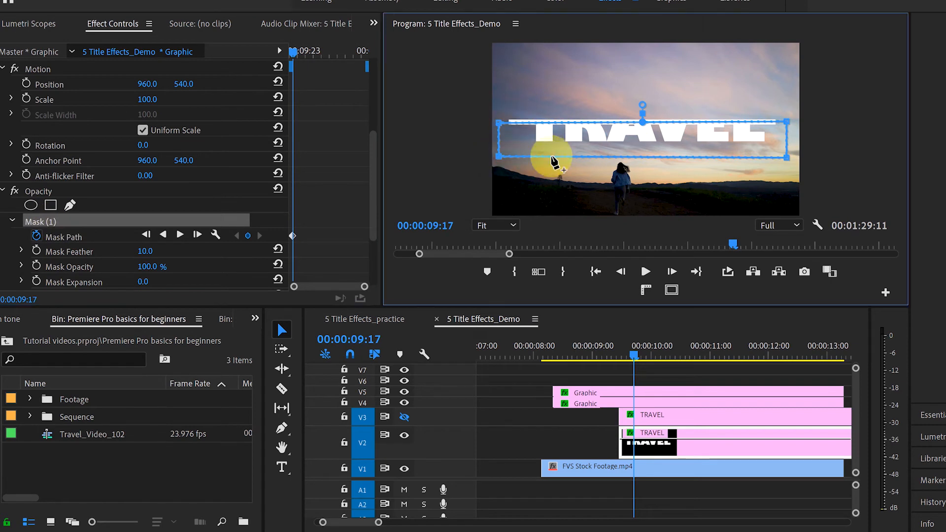
{"action": "left_click_drag", "start_coordinate": [786, 158], "coordinate": [787, 122]}
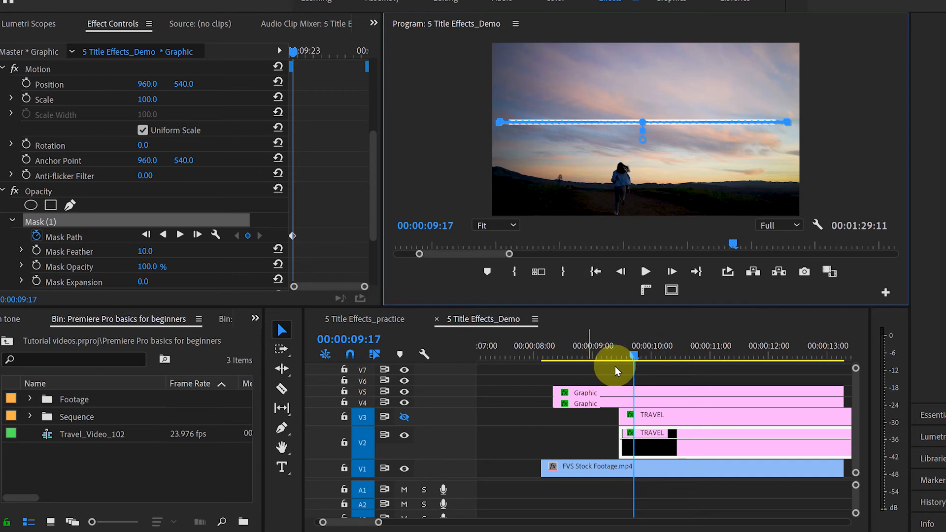
Step: Keyframe the V2 title's Mask Path at 00:00:10:13 with its lower edge pulled down to the lower line, revealing the text's lower half
{"action": "left_click", "coordinate": [666, 413]}
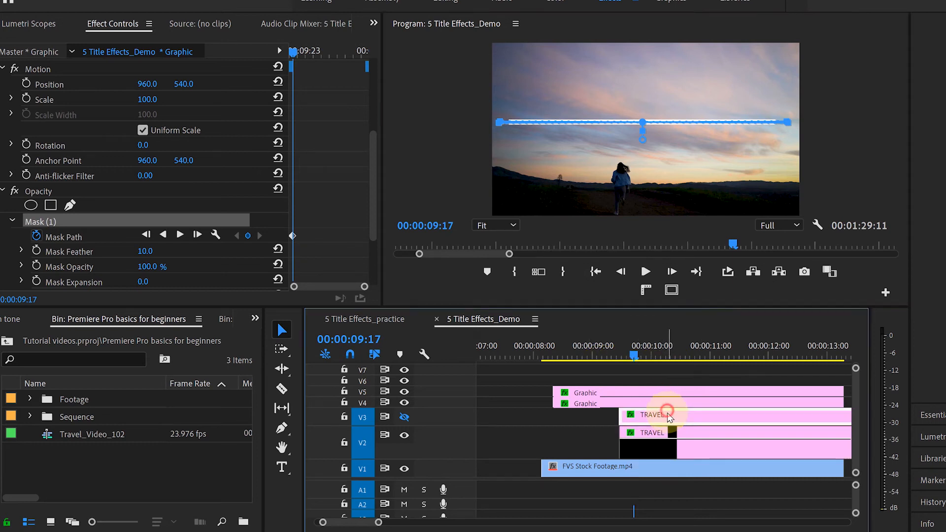
{"action": "left_click_drag", "start_coordinate": [374, 134], "coordinate": [377, 222]}
{"action": "scroll", "coordinate": [306, 221], "scroll_direction": "down", "scroll_amount": 3}
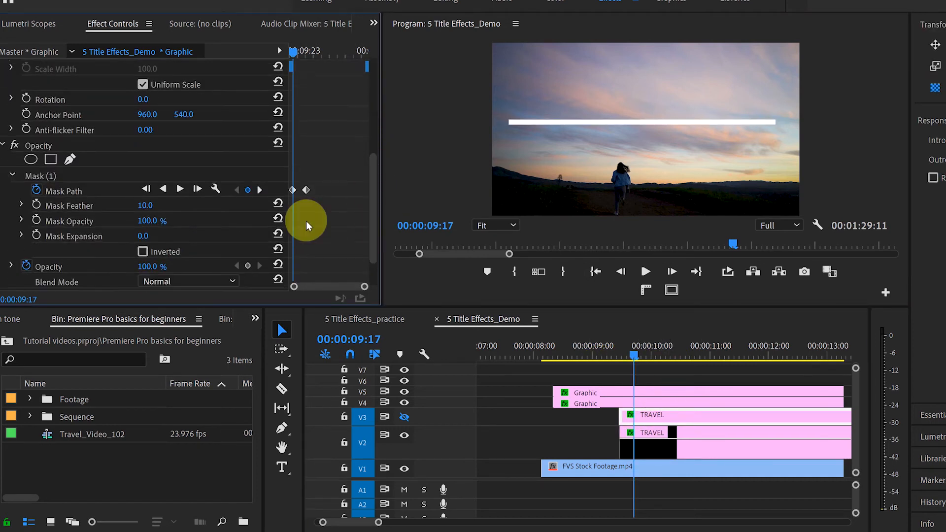
{"action": "left_click", "coordinate": [265, 190]}
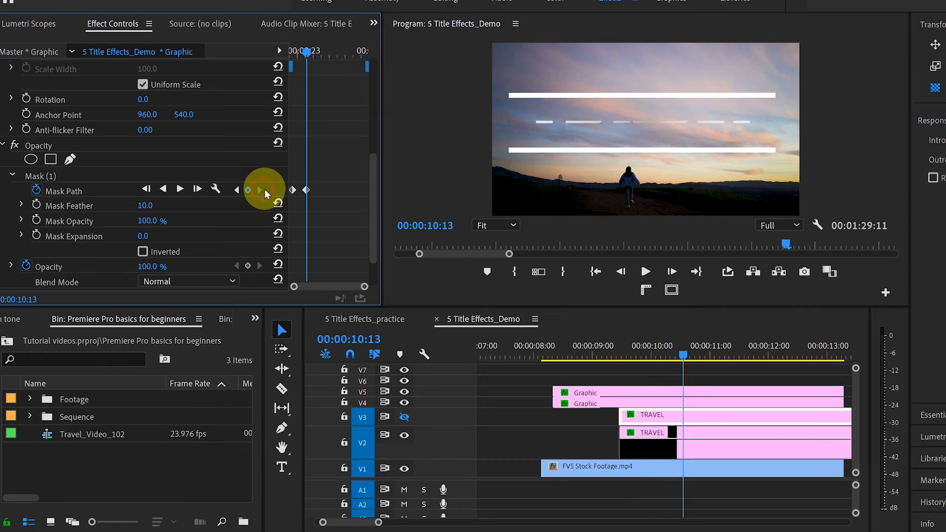
{"action": "left_click", "coordinate": [630, 443]}
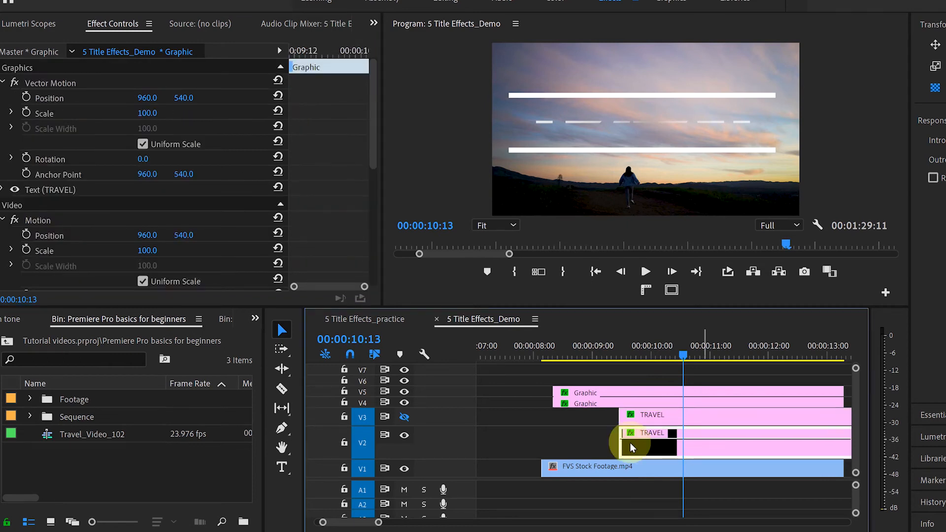
{"action": "left_click_drag", "start_coordinate": [377, 139], "coordinate": [365, 232]}
{"action": "left_click", "coordinate": [41, 177]}
{"action": "left_click", "coordinate": [501, 122]}
{"action": "left_click_drag", "start_coordinate": [787, 122], "coordinate": [787, 151]}
Step: Unhide track V3 and play back the complete title reveal from about 00:00:08:00
{"action": "left_click", "coordinate": [405, 416]}
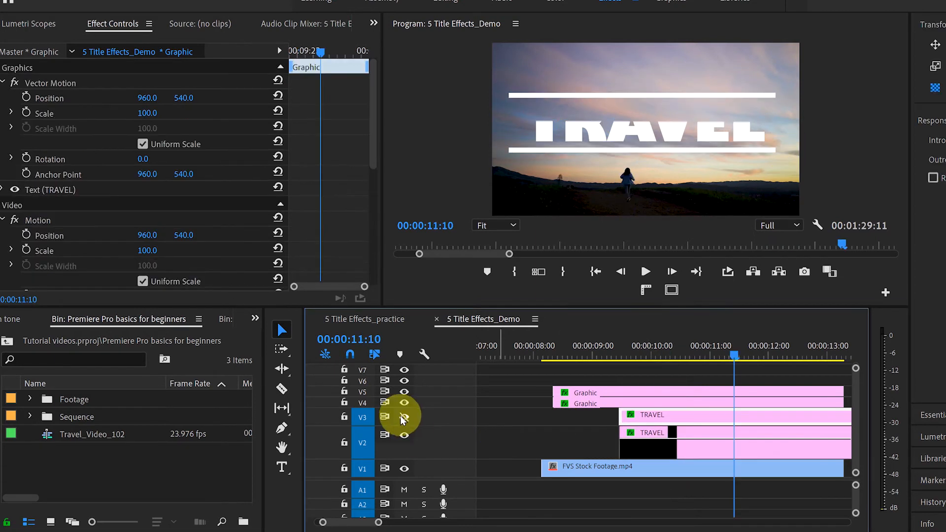
{"action": "left_click", "coordinate": [534, 349]}
{"action": "key", "text": "space"}
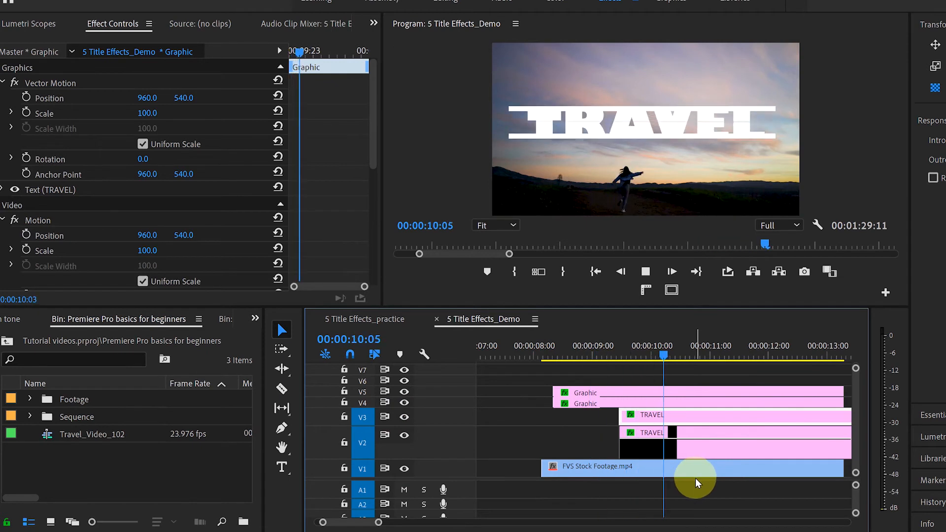
{"action": "key", "text": "space"}
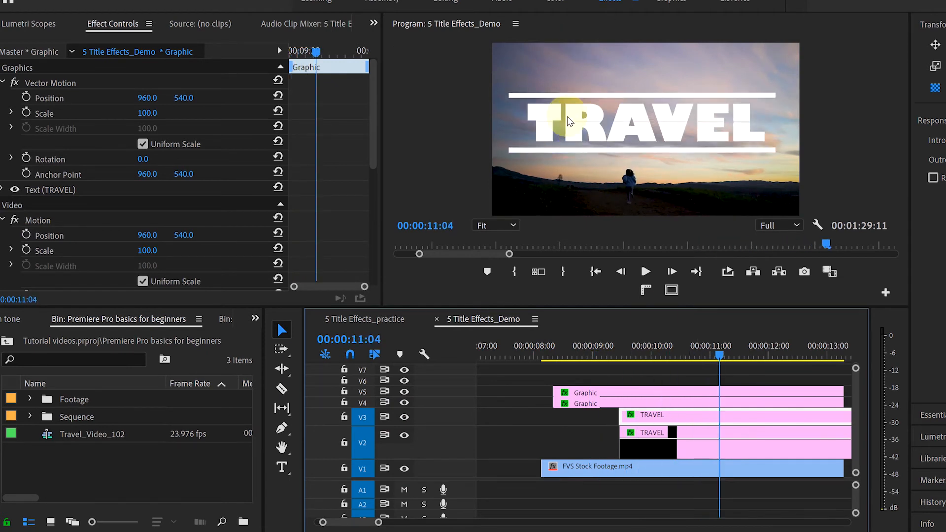
Step: Set the V3 TRAVEL title's Mask Feather to 0, with the playhead at 00:00:10:01
{"action": "left_click", "coordinate": [654, 351]}
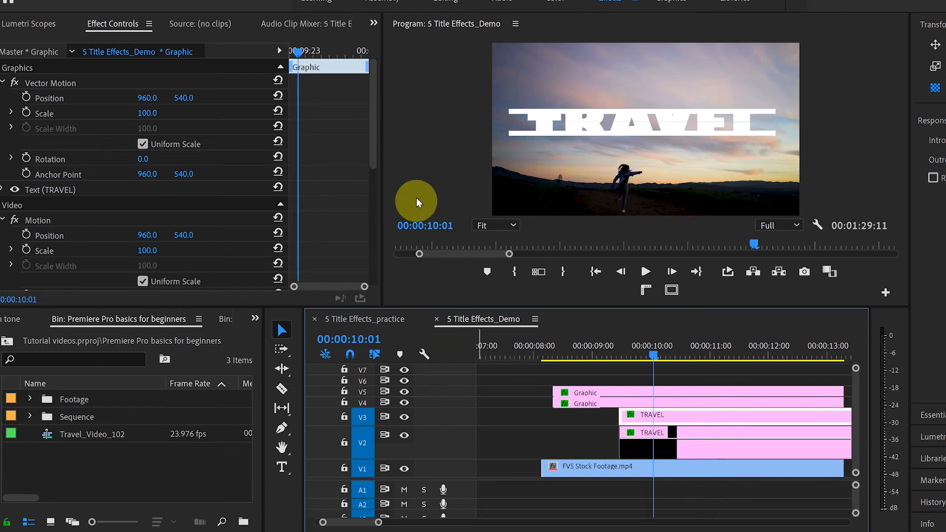
{"action": "left_click_drag", "start_coordinate": [376, 142], "coordinate": [392, 270]}
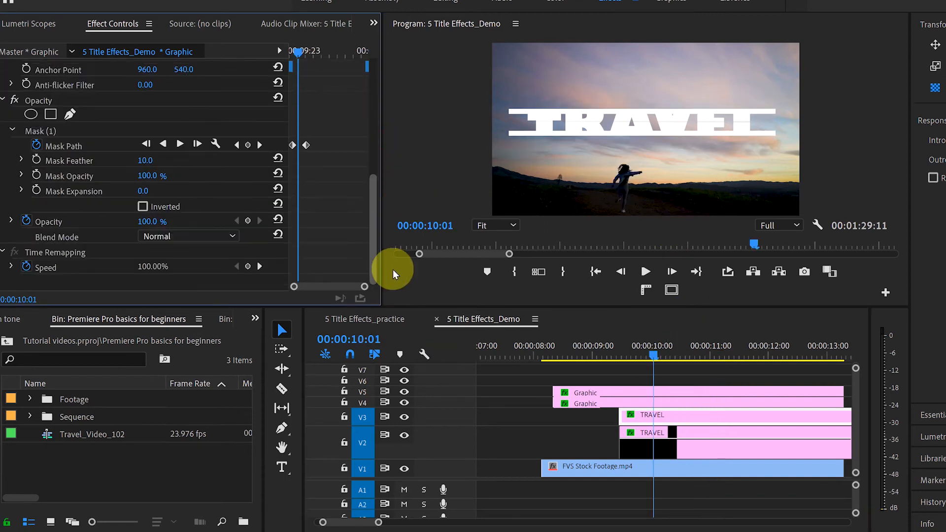
{"action": "left_click", "coordinate": [157, 159]}
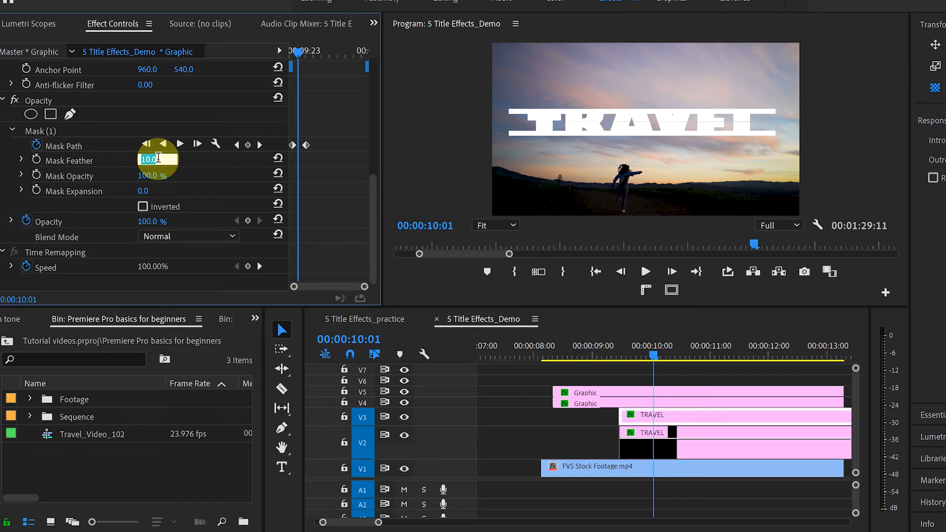
{"action": "type", "text": "0"}
{"action": "key", "text": "Return"}
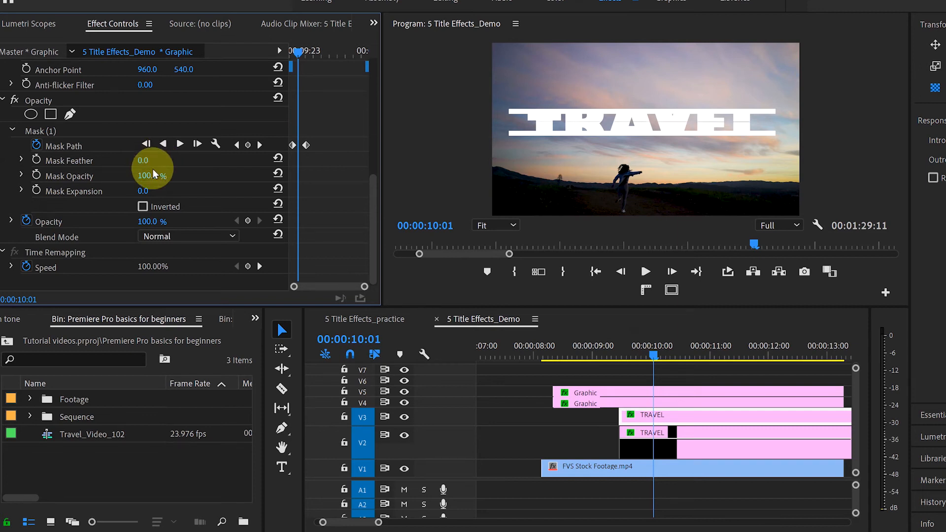
Step: Set the V2 TRAVEL title's Mask Feather to 0
{"action": "left_click", "coordinate": [660, 443]}
{"action": "left_click_drag", "start_coordinate": [376, 169], "coordinate": [362, 225]}
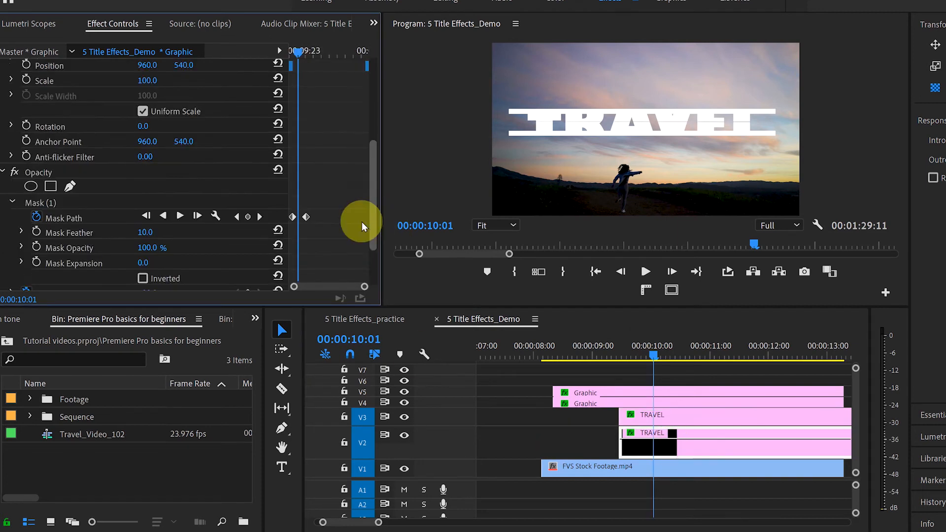
{"action": "left_click", "coordinate": [155, 230]}
{"action": "type", "text": "0"}
{"action": "key", "text": "Return"}
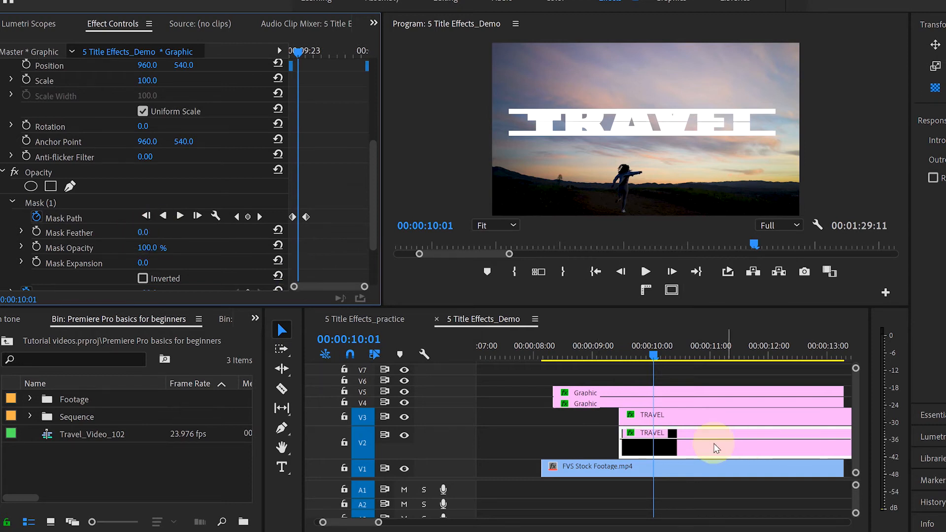
Step: At the V3 title's 00:00:10:13 Mask Path keyframe, nudge the mask's two lower corners down slightly to close the gap across the text's centre
{"action": "left_click", "coordinate": [662, 413]}
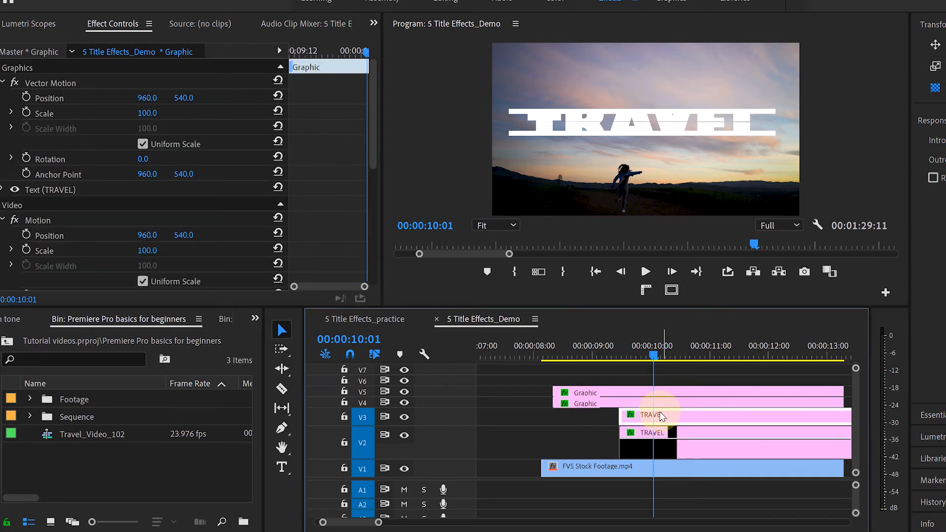
{"action": "left_click_drag", "start_coordinate": [372, 163], "coordinate": [366, 265]}
{"action": "left_click", "coordinate": [237, 174]}
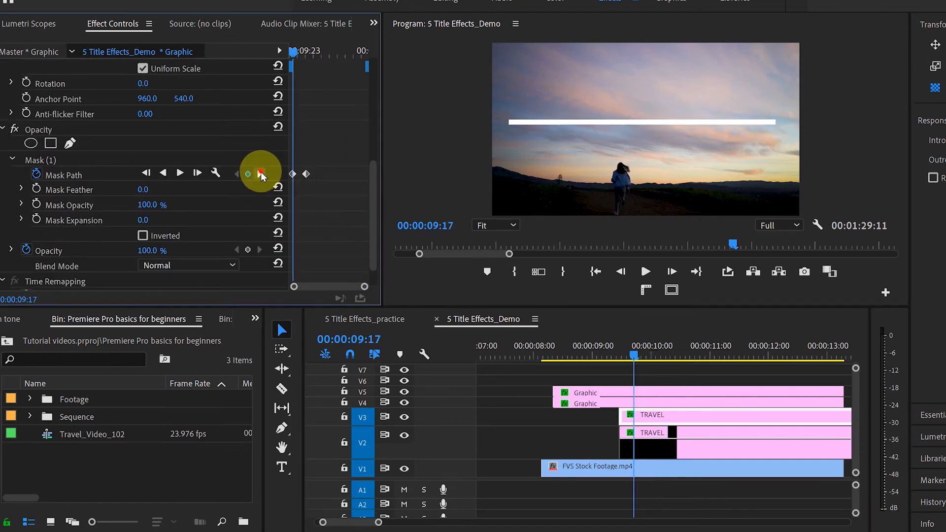
{"action": "left_click", "coordinate": [261, 173]}
{"action": "left_click", "coordinate": [52, 155]}
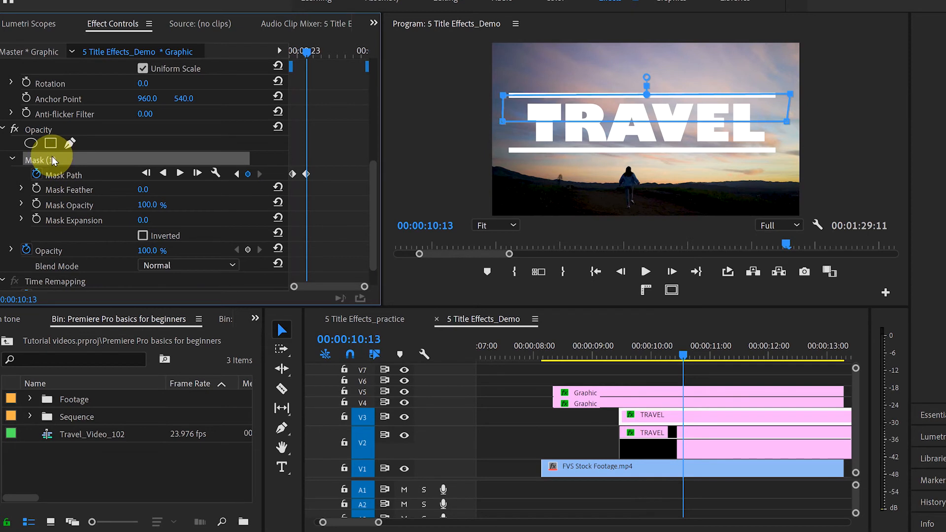
{"action": "left_click", "coordinate": [501, 121]}
{"action": "left_click", "coordinate": [795, 118], "text": "shift"}
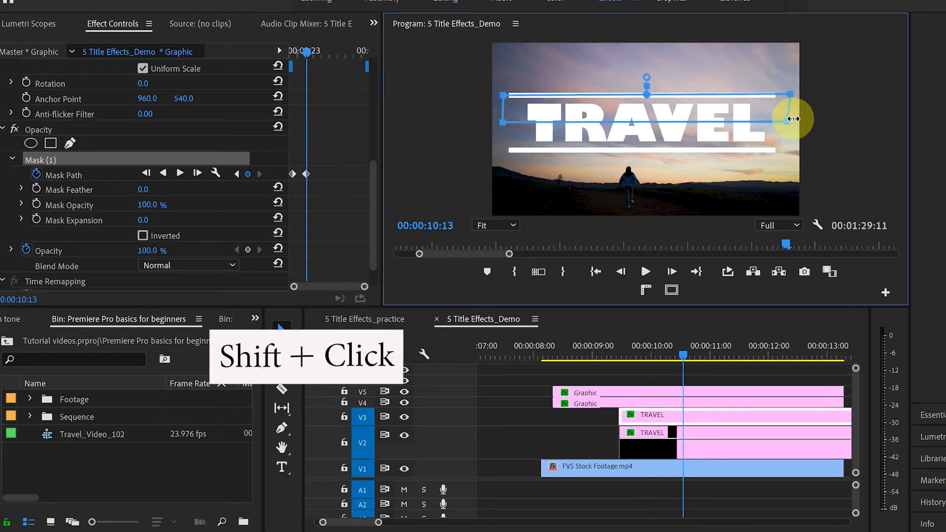
{"action": "left_click_drag", "start_coordinate": [784, 122], "coordinate": [788, 123]}
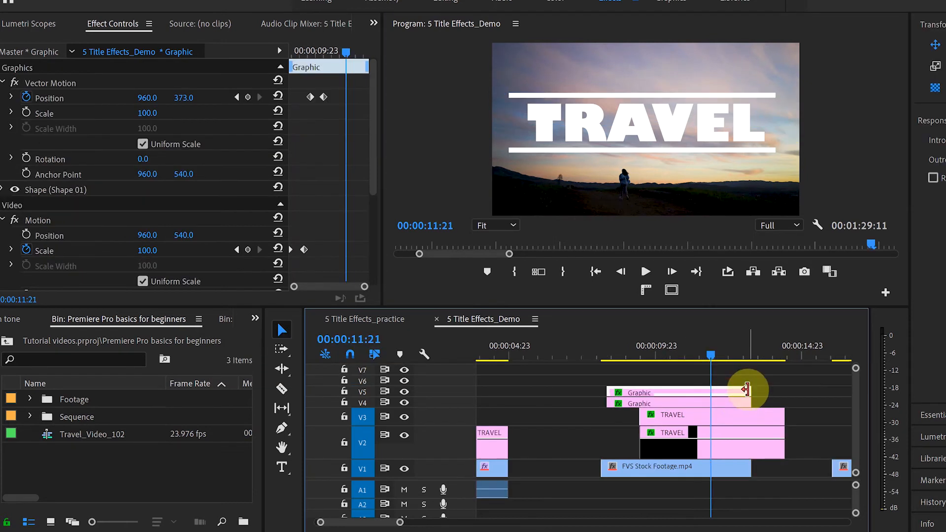
Step: Trim the ends of both line graphics, both TRAVEL titles and the V1 footage to the playhead at 00:00:11:21
{"action": "left_click", "coordinate": [738, 404]}
{"action": "left_click_drag", "start_coordinate": [749, 400], "coordinate": [711, 394]}
{"action": "left_click", "coordinate": [742, 420]}
{"action": "left_click", "coordinate": [762, 439], "text": "shift"}
{"action": "left_click_drag", "start_coordinate": [782, 430], "coordinate": [712, 430]}
{"action": "left_click_drag", "start_coordinate": [746, 468], "coordinate": [712, 467]}
Step: Keyframe the V5 line's Opacity from 0% at 00:00:07:13 to 100% at its second Scale keyframe, 00:00:08:06
{"action": "left_click_drag", "start_coordinate": [708, 353], "coordinate": [596, 369]}
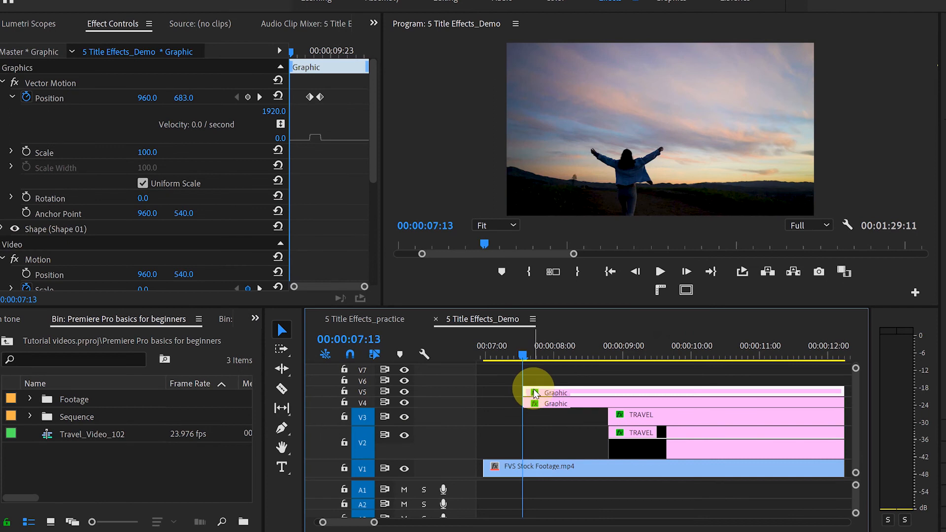
{"action": "left_click_drag", "start_coordinate": [374, 148], "coordinate": [371, 261]}
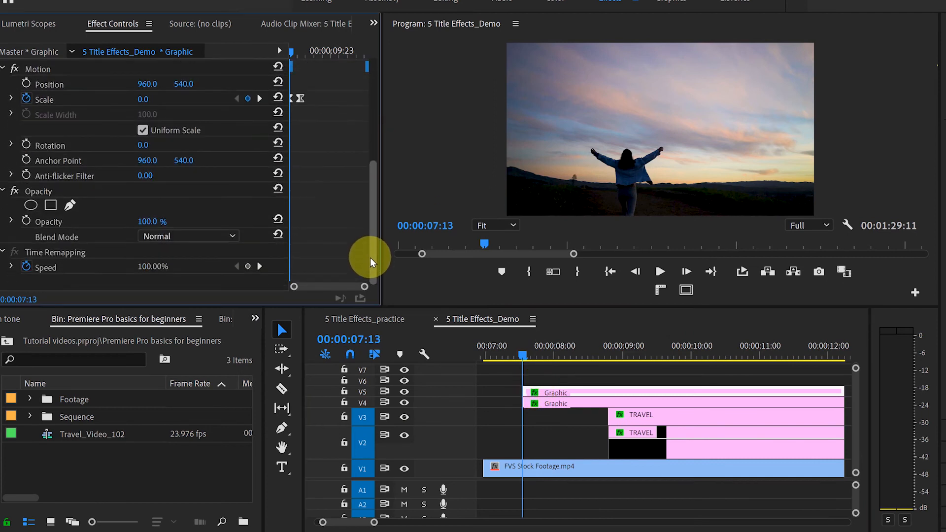
{"action": "left_click", "coordinate": [26, 221]}
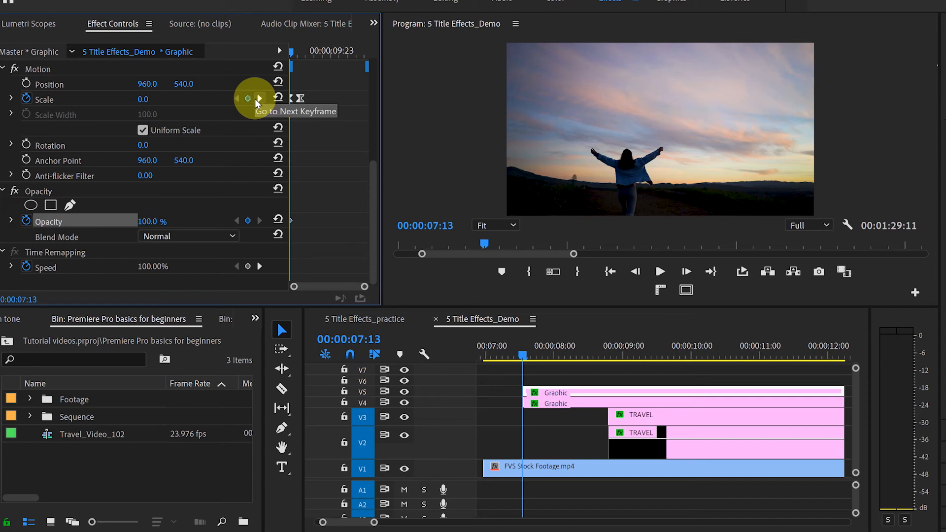
{"action": "left_click", "coordinate": [256, 99]}
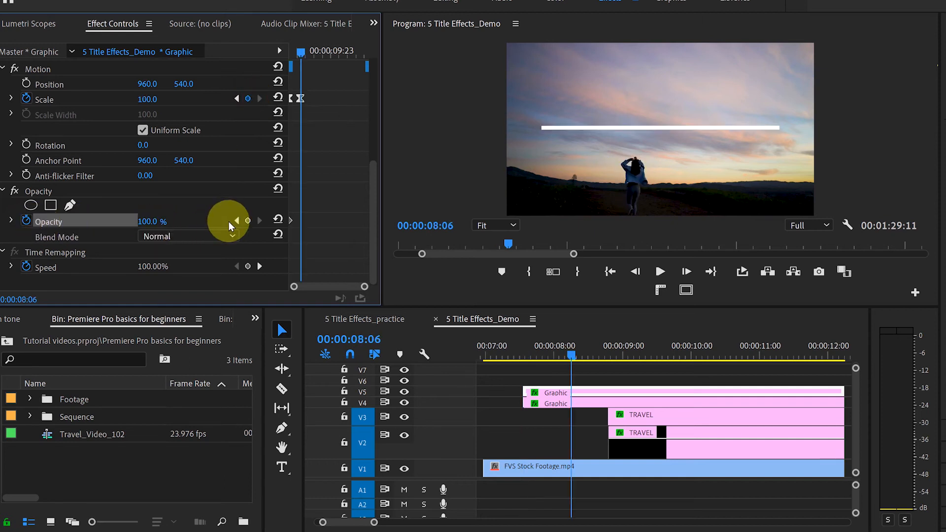
{"action": "left_click", "coordinate": [248, 221]}
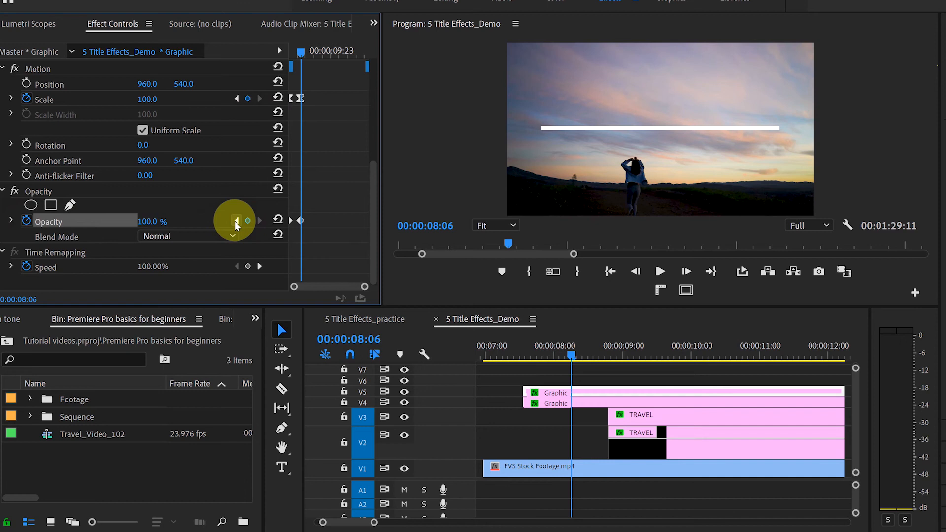
{"action": "left_click", "coordinate": [237, 223]}
{"action": "left_click_drag", "start_coordinate": [148, 221], "coordinate": [45, 223]}
Step: Copy the V5 line's Opacity keyframes onto the V4 line's Opacity at 00:00:07:13
{"action": "key", "text": "ctrl+c"}
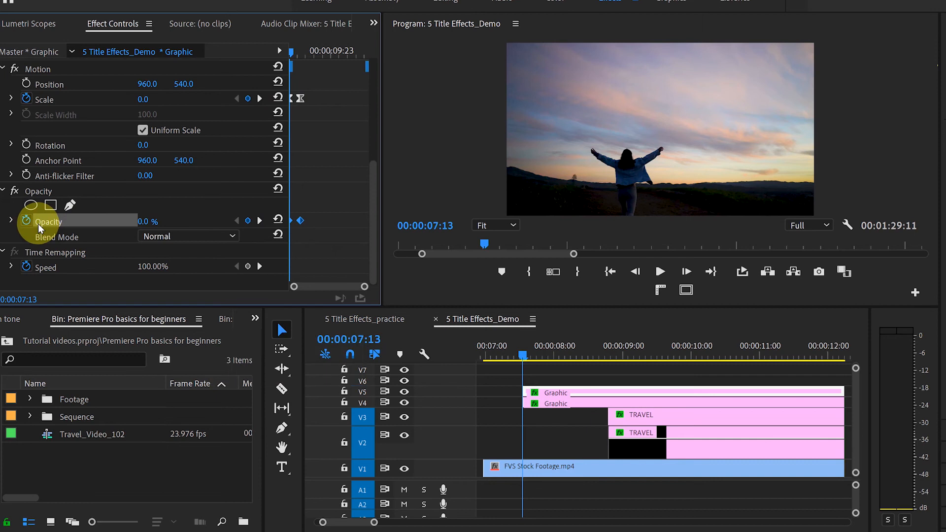
{"action": "left_click", "coordinate": [555, 404]}
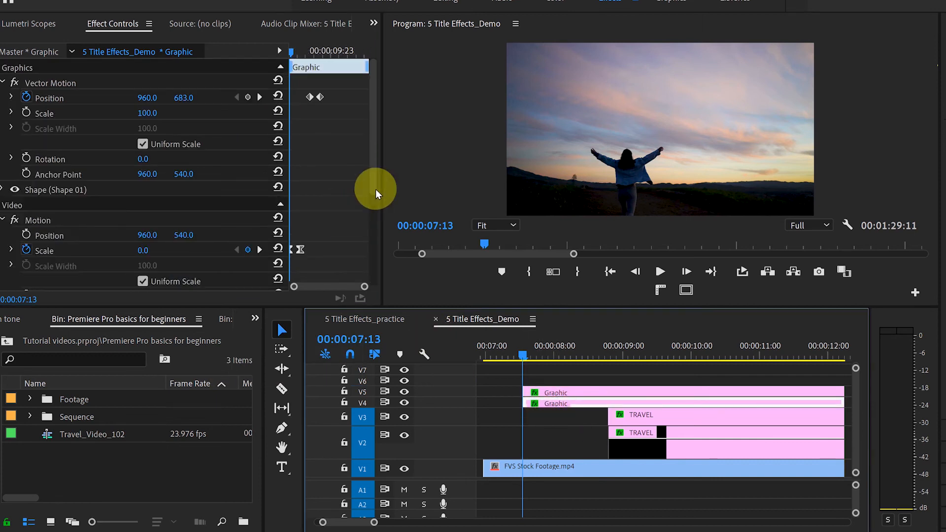
{"action": "left_click_drag", "start_coordinate": [372, 179], "coordinate": [359, 288]}
{"action": "left_click", "coordinate": [37, 192]}
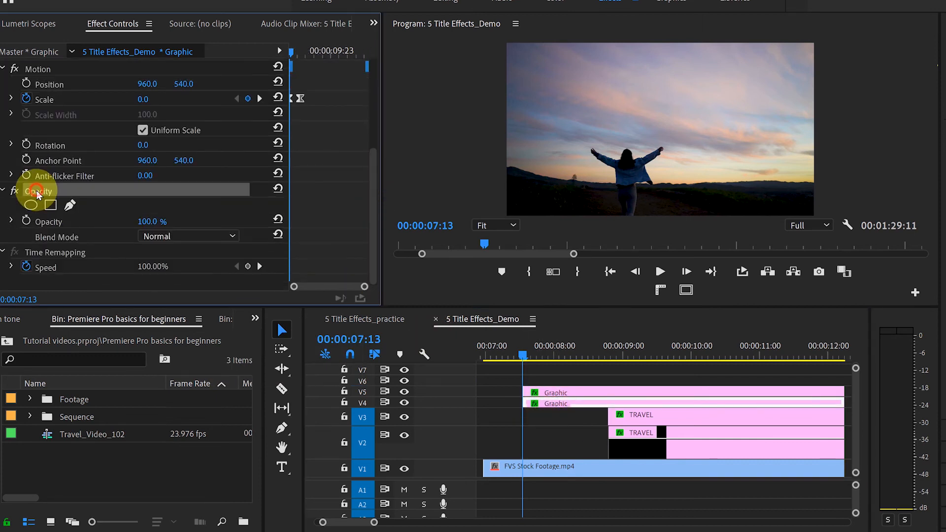
{"action": "key", "text": "ctrl+v"}
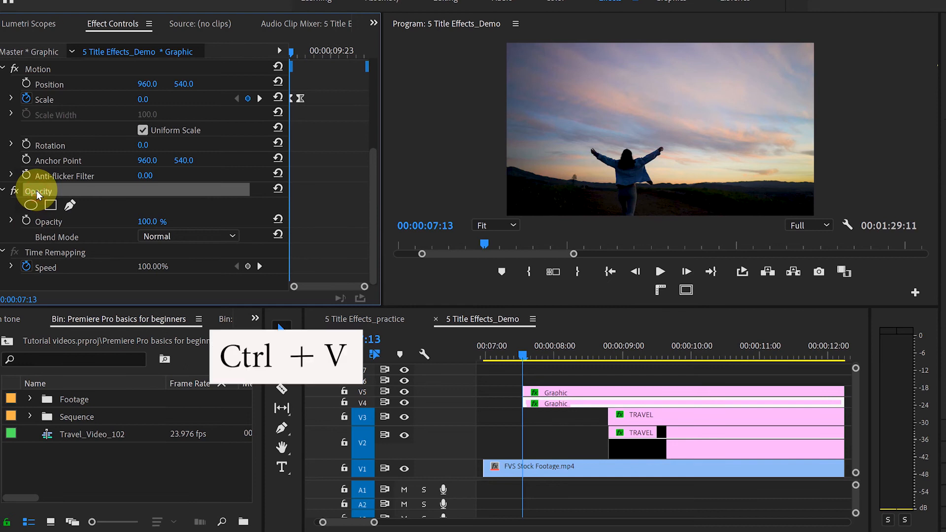
Step: Search the effects for "blur" and apply Gaussian Blur to the V5 line graphic
{"action": "left_click_drag", "start_coordinate": [524, 352], "coordinate": [619, 363]}
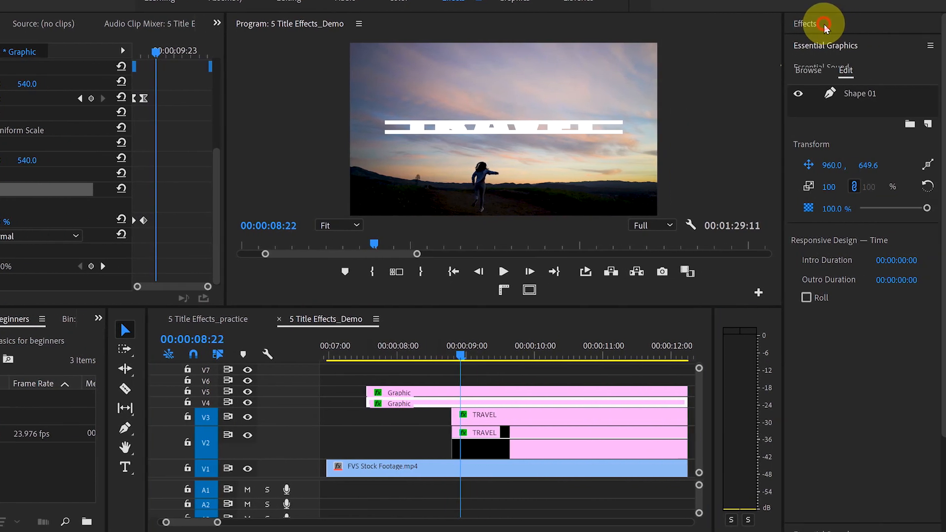
{"action": "left_click", "coordinate": [824, 25]}
{"action": "left_click", "coordinate": [848, 44]}
{"action": "type", "text": "blur"}
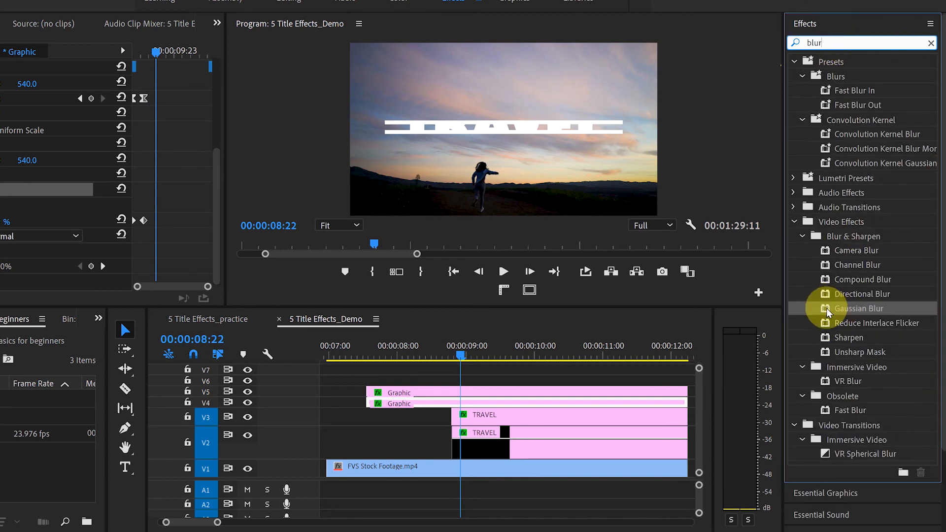
{"action": "left_click_drag", "start_coordinate": [827, 311], "coordinate": [515, 389]}
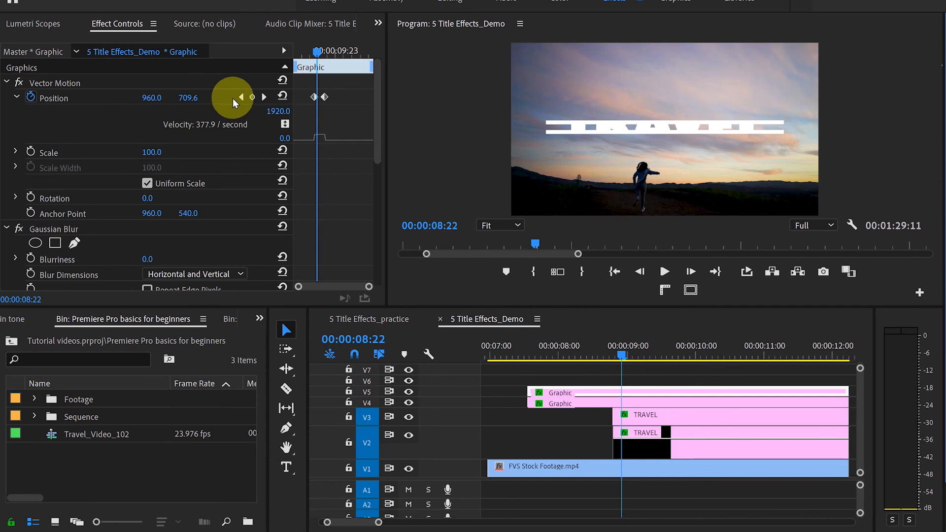
Step: Add Gaussian Blur Blurriness keyframes on the V5 line at its Position keyframes, 00:00:08:19 and 00:00:09:10, with 0 at the latter
{"action": "left_click", "coordinate": [241, 97]}
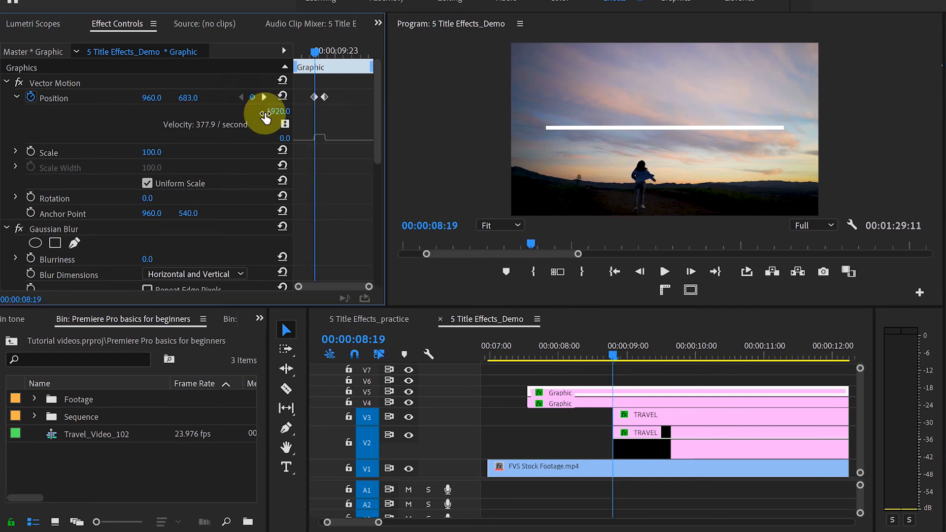
{"action": "left_click_drag", "start_coordinate": [380, 130], "coordinate": [381, 184]}
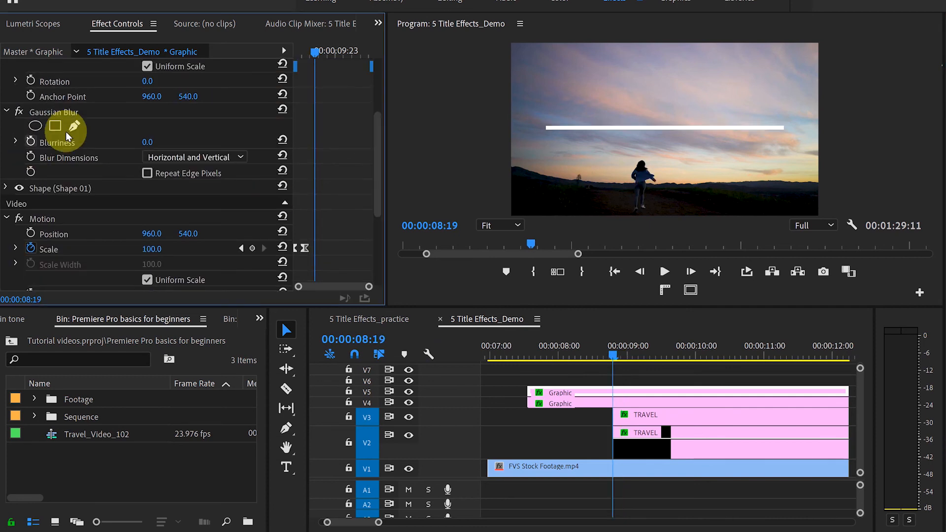
{"action": "left_click", "coordinate": [30, 142]}
{"action": "left_click_drag", "start_coordinate": [378, 167], "coordinate": [380, 127]}
{"action": "left_click", "coordinate": [253, 97]}
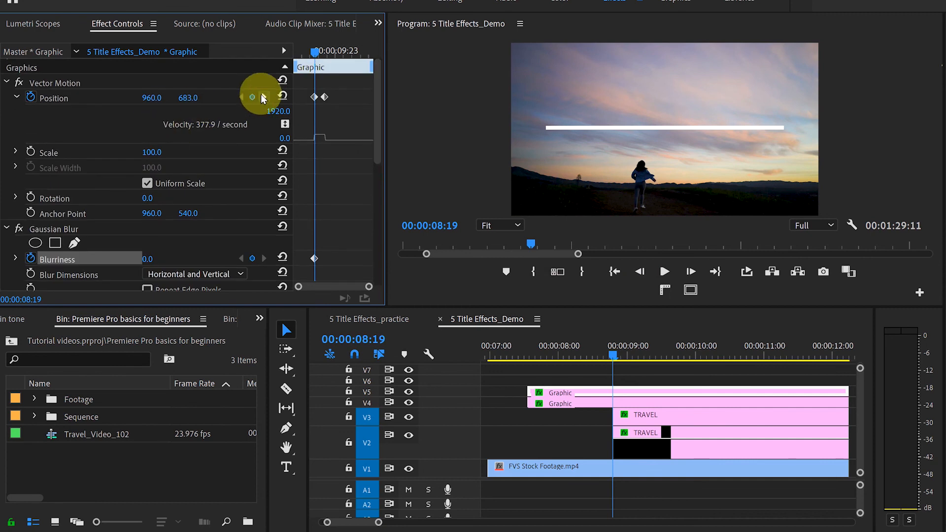
{"action": "left_click", "coordinate": [264, 97]}
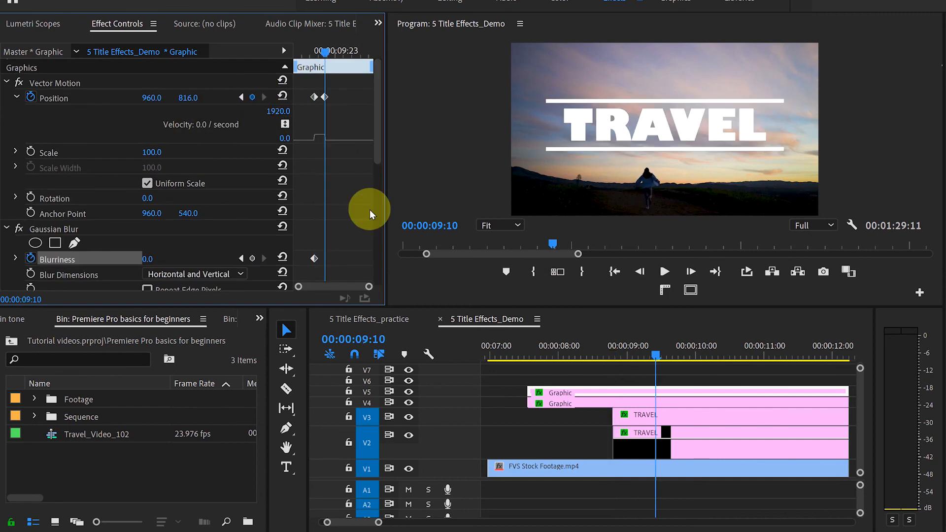
{"action": "left_click_drag", "start_coordinate": [376, 153], "coordinate": [383, 202]}
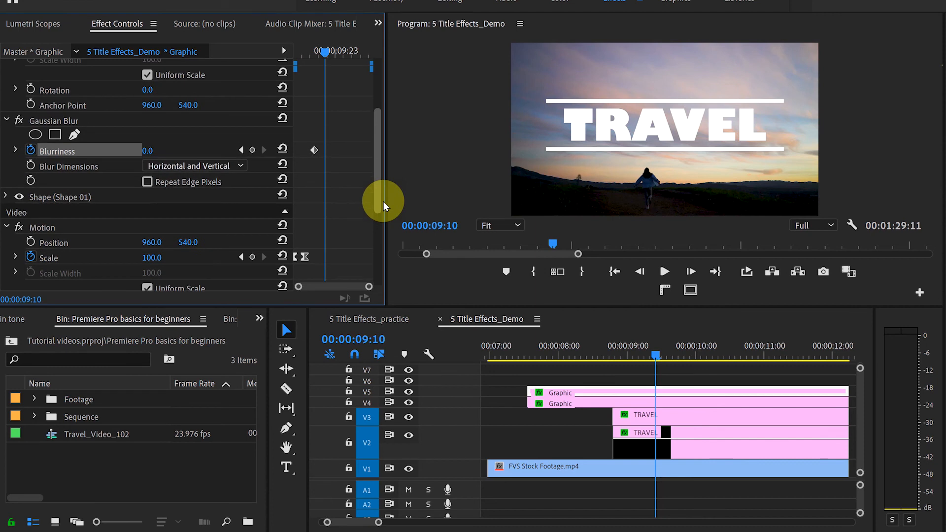
{"action": "left_click", "coordinate": [251, 150]}
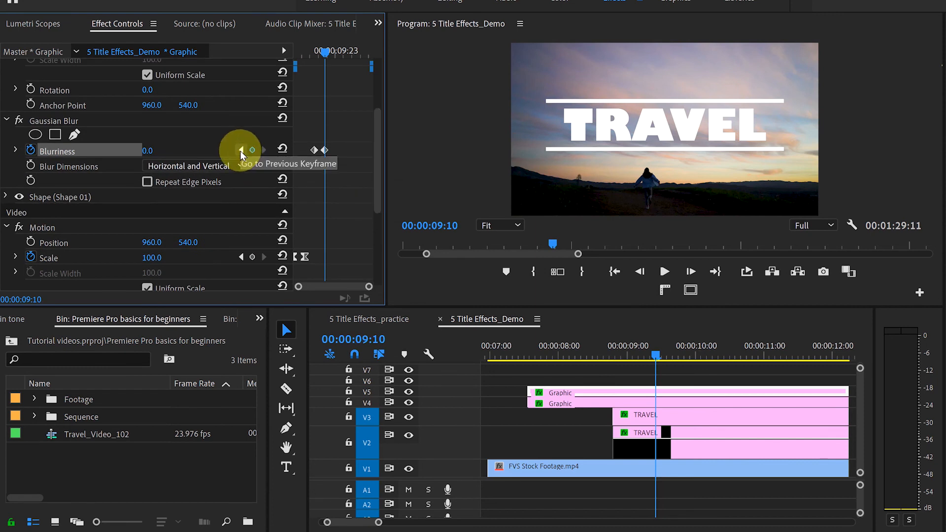
Step: Set the V5 line's Blurriness to 20 at the 00:00:08:19 keyframe
{"action": "left_click", "coordinate": [241, 151]}
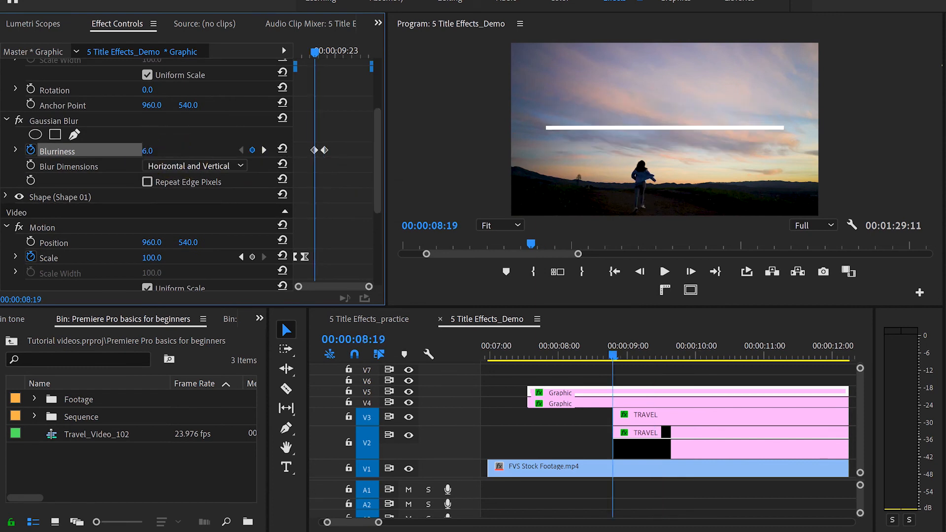
{"action": "left_click_drag", "start_coordinate": [152, 151], "coordinate": [162, 152]}
{"action": "left_click", "coordinate": [207, 136]}
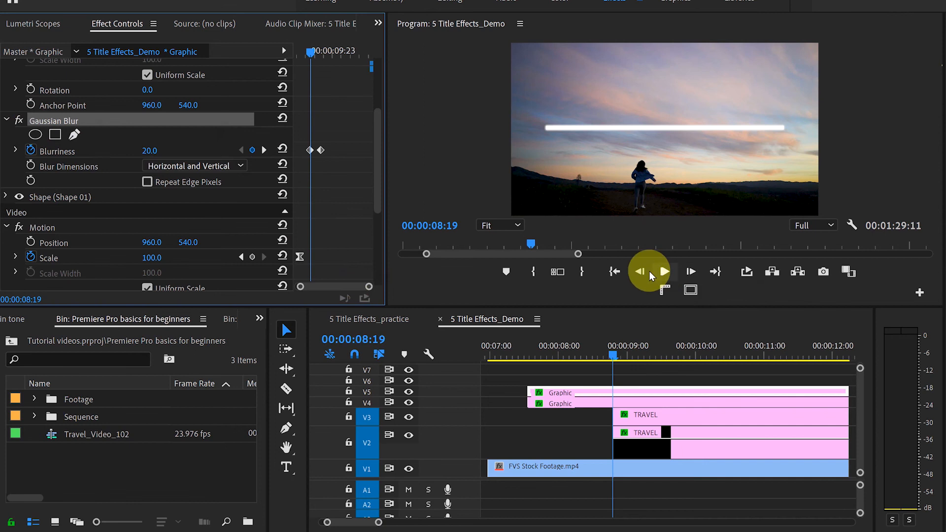
Step: Step back to 00:00:08:16 and add a Blurriness keyframe of 0 to the V5 line
{"action": "left_click", "coordinate": [643, 273]}
{"action": "left_click", "coordinate": [641, 272]}
{"action": "left_click", "coordinate": [648, 278]}
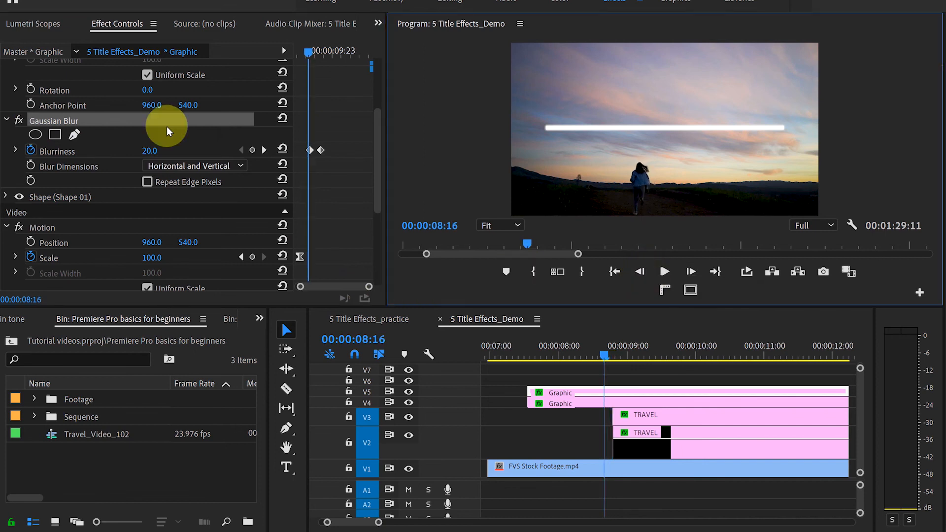
{"action": "left_click", "coordinate": [253, 150]}
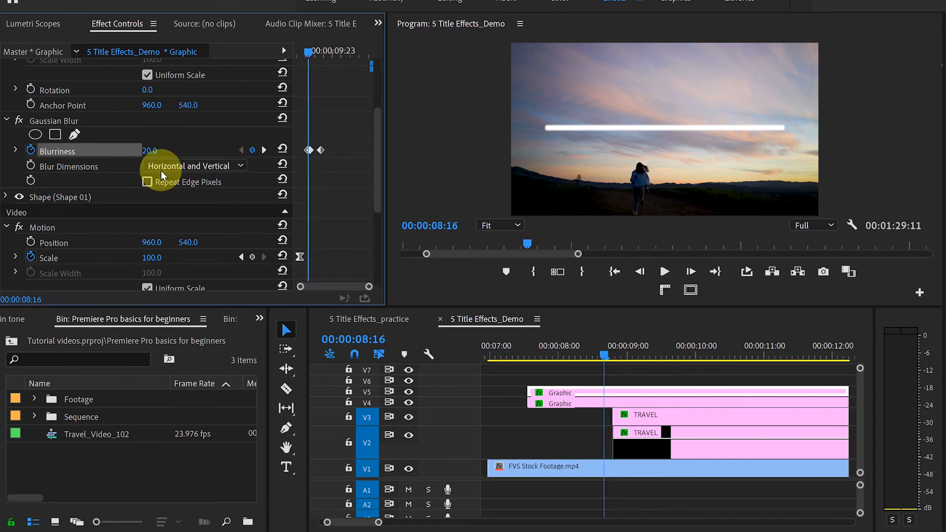
{"action": "left_click", "coordinate": [163, 149]}
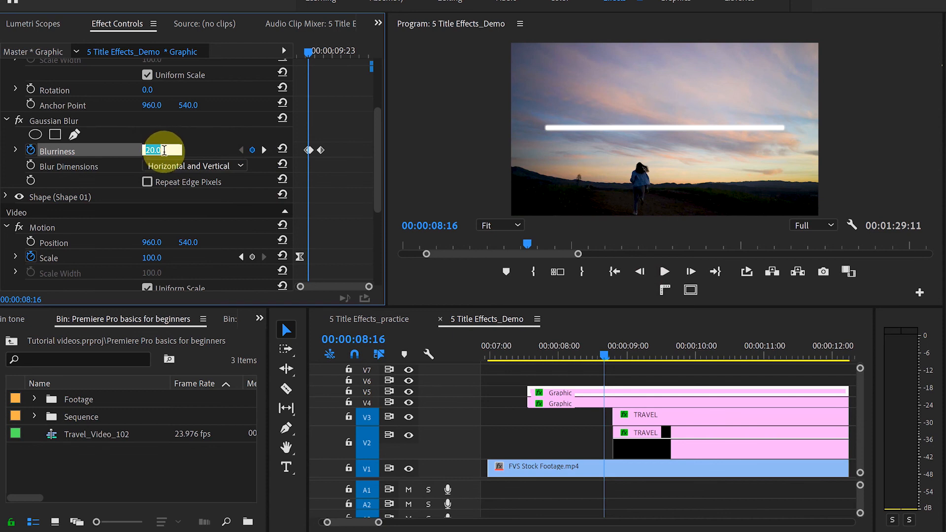
{"action": "type", "text": "00"}
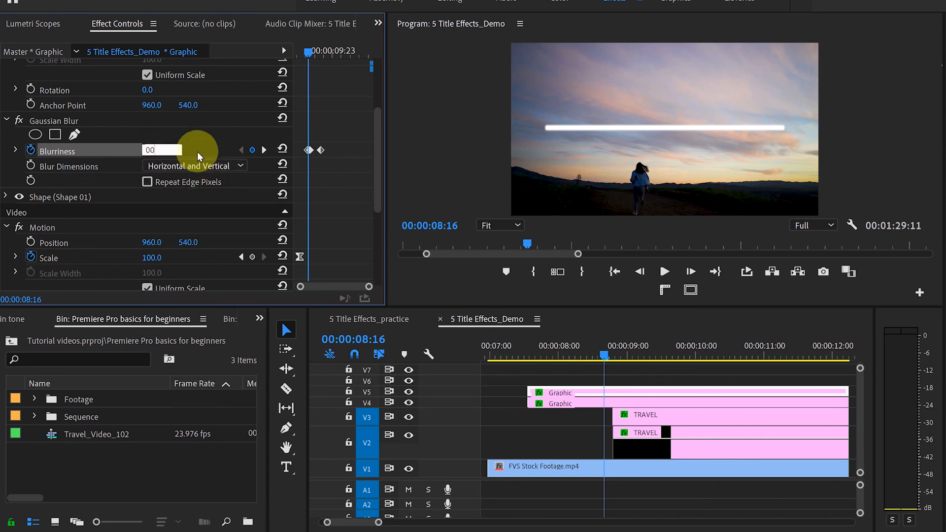
Step: Copy the V5 line's keyframed Gaussian Blur onto the V4 line and return the playhead to 00:00:06:23
{"action": "left_click", "coordinate": [57, 122]}
{"action": "key", "text": "ctrl+c"}
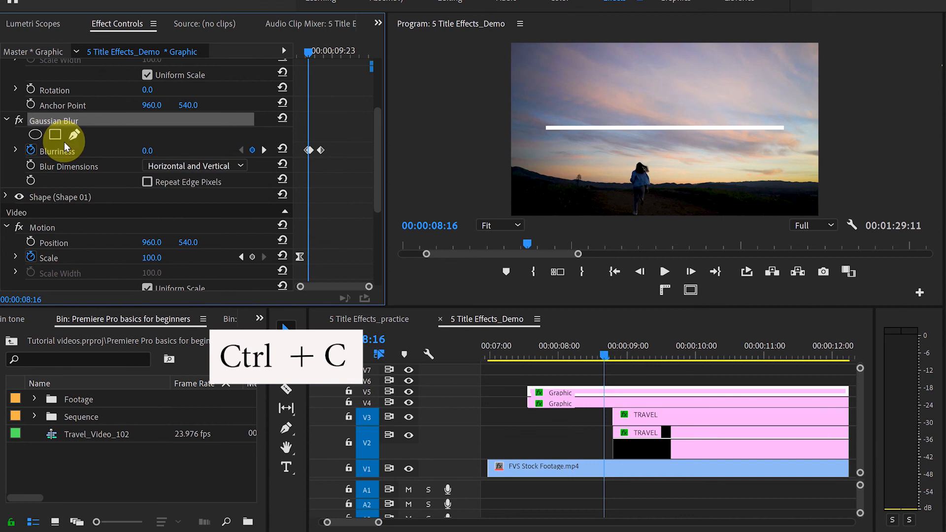
{"action": "left_click", "coordinate": [613, 408]}
{"action": "key", "text": "ctrl+v"}
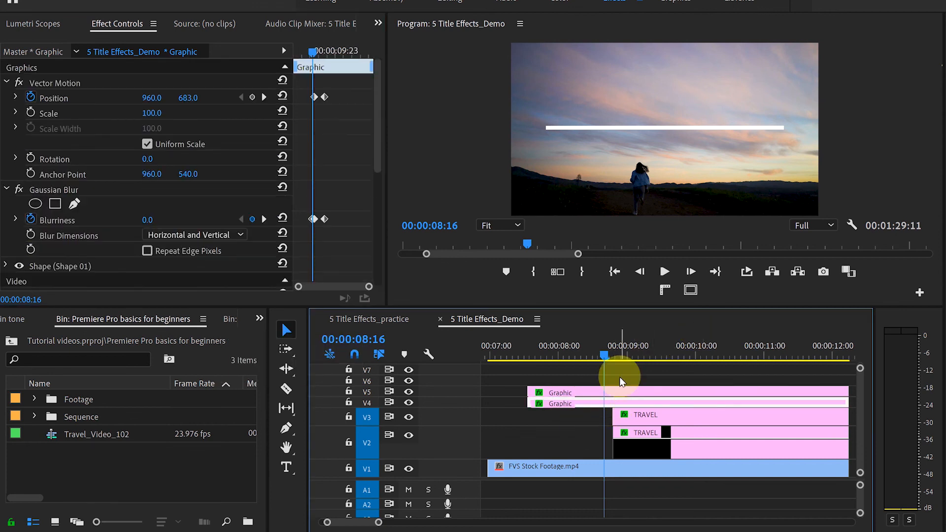
{"action": "left_click_drag", "start_coordinate": [611, 356], "coordinate": [493, 357]}
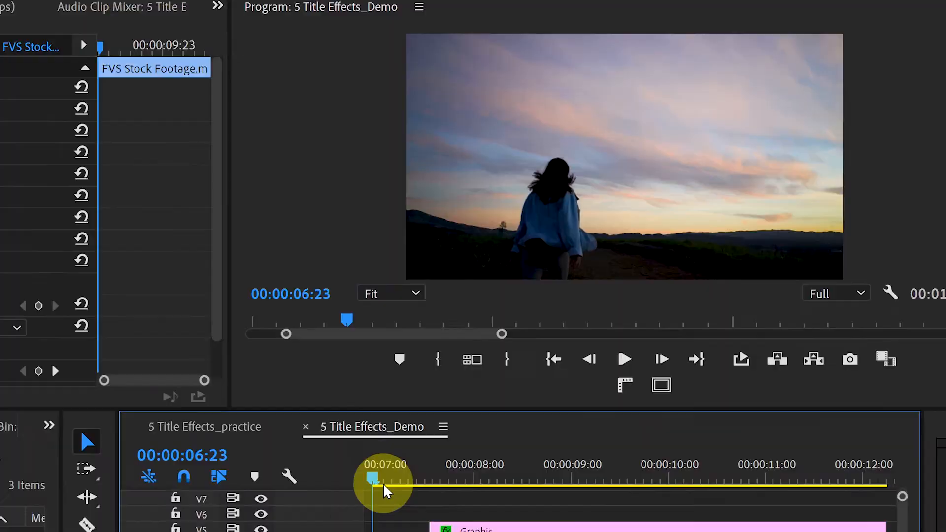